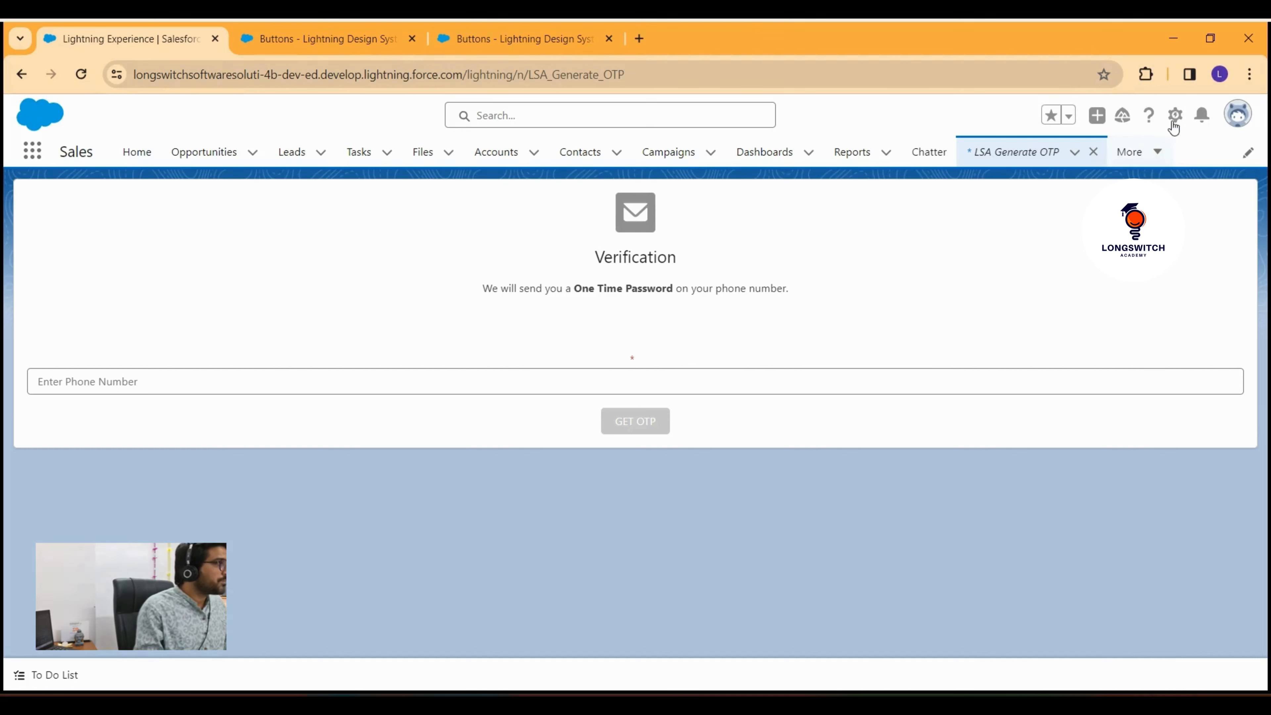
Step: Open Salesforce Setup and find the Static Resources page by searching for "STATIC RE"
{"action": "left_click", "coordinate": [1175, 118]}
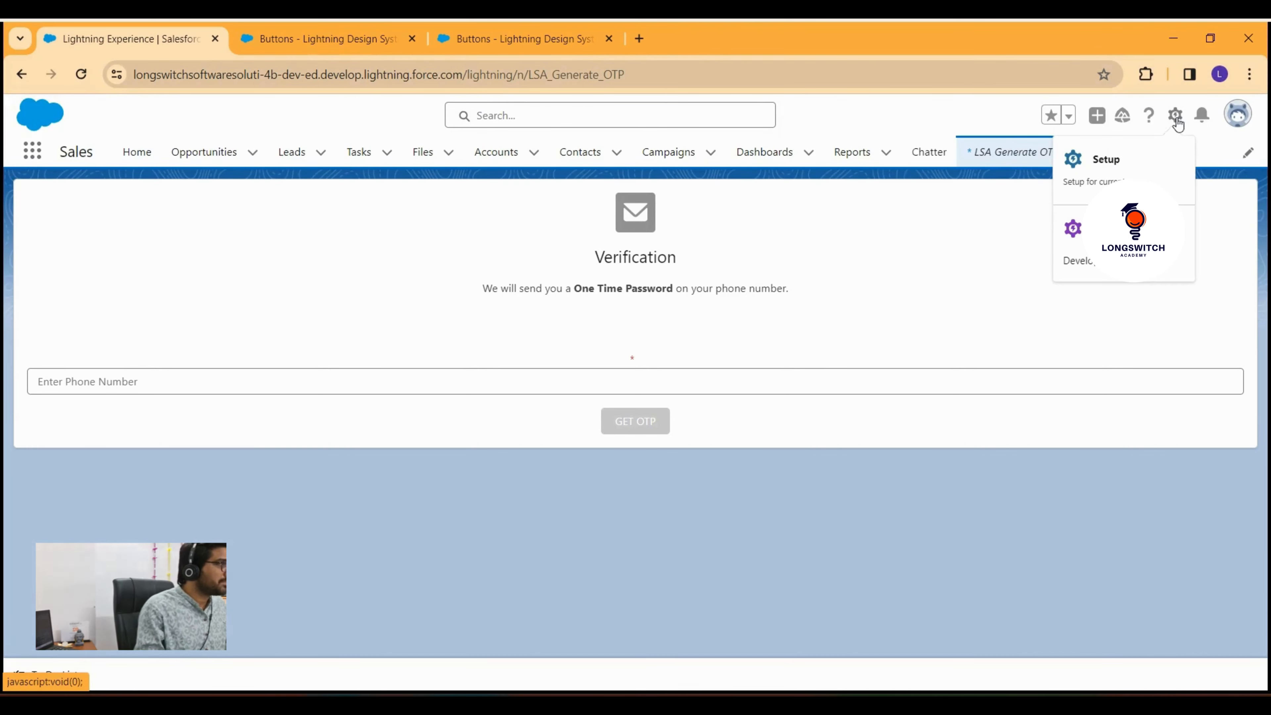
{"action": "left_click", "coordinate": [1118, 159]}
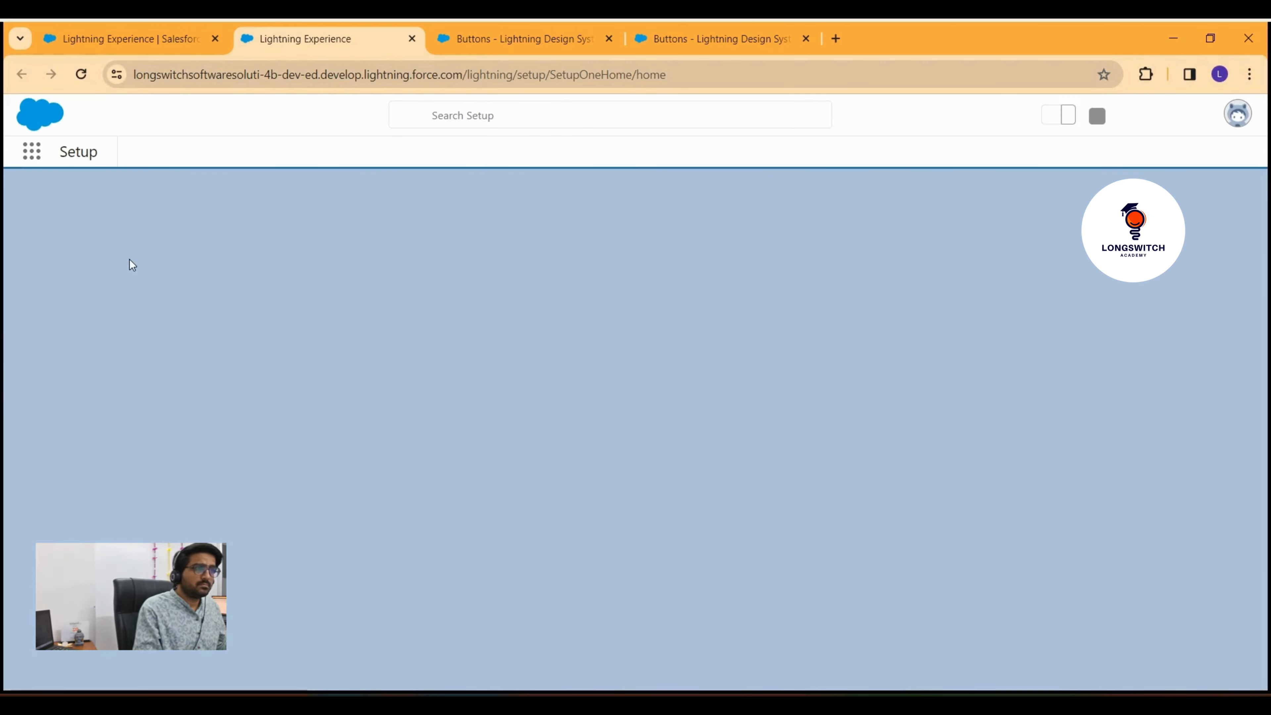
{"action": "left_click", "coordinate": [83, 206]}
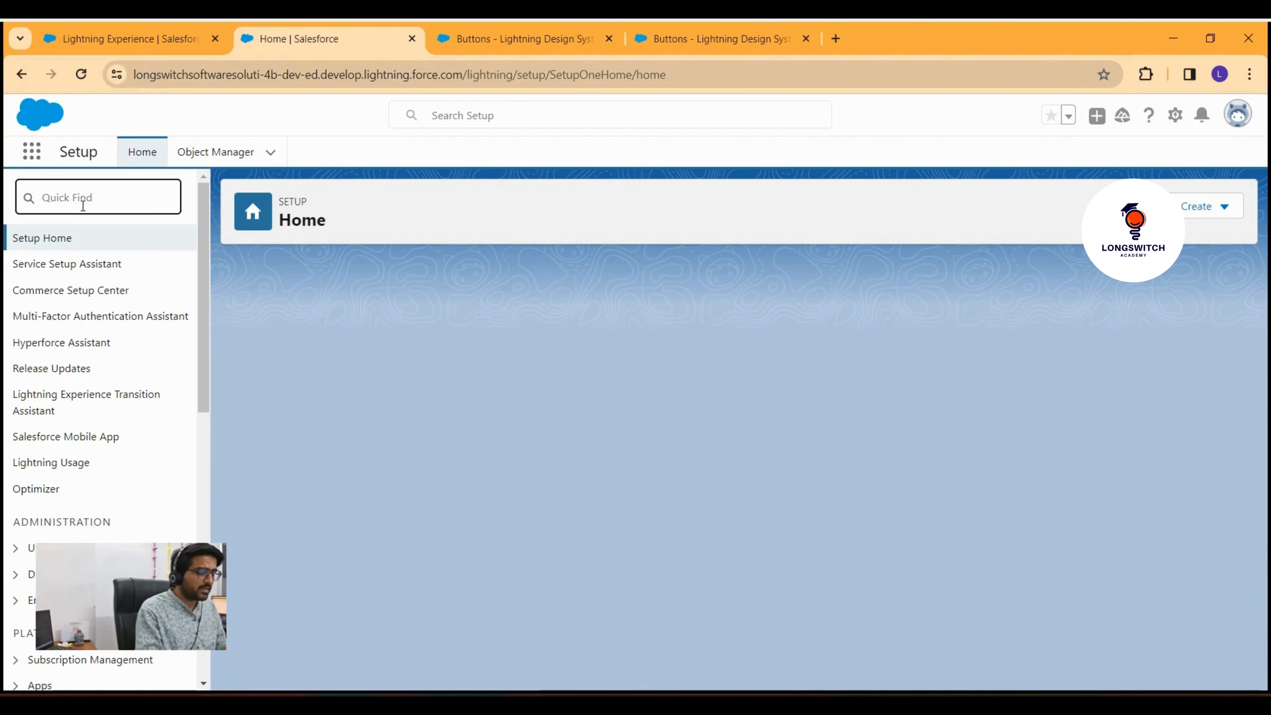
{"action": "type", "text": "S"}
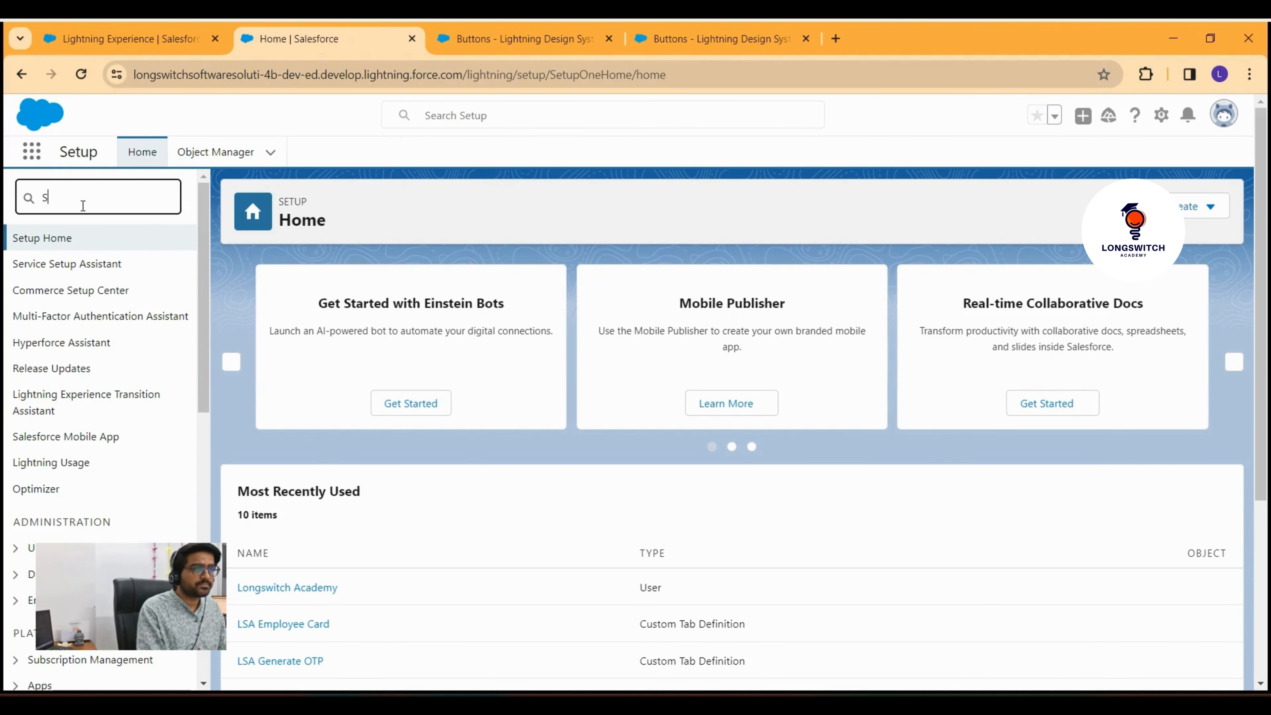
{"action": "type", "text": "TATIC"}
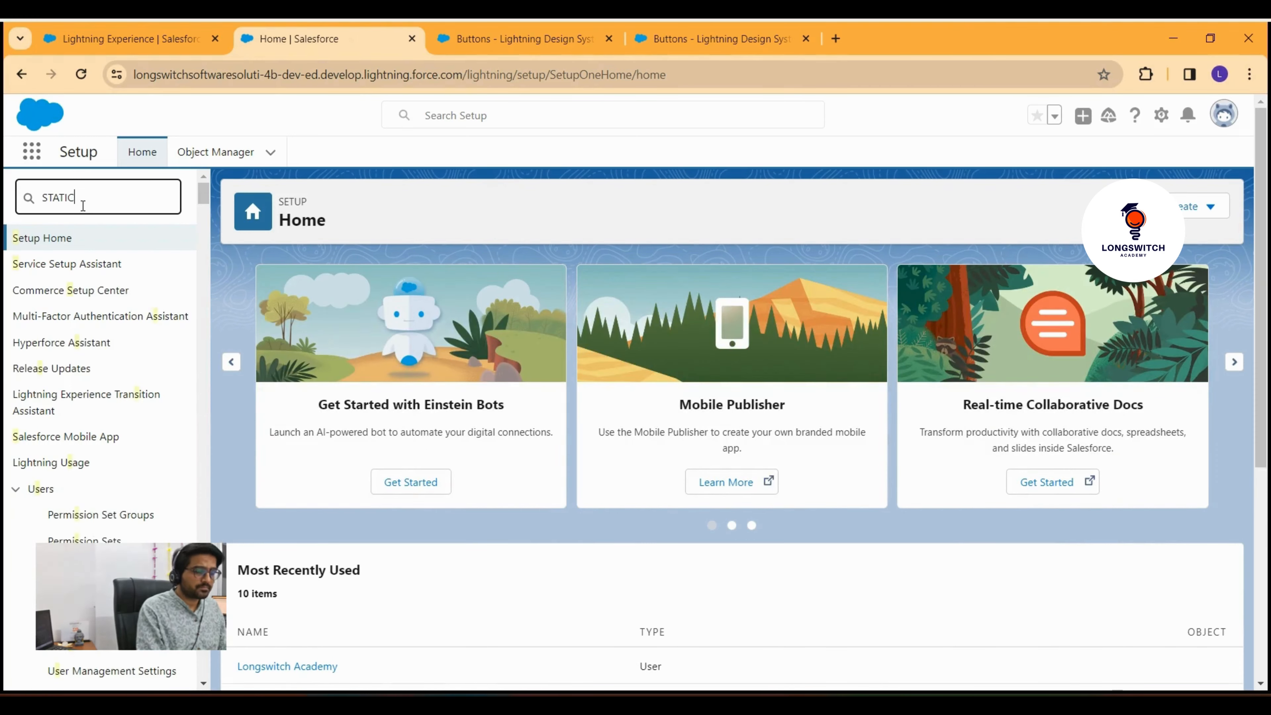
{"action": "type", "text": " RE"}
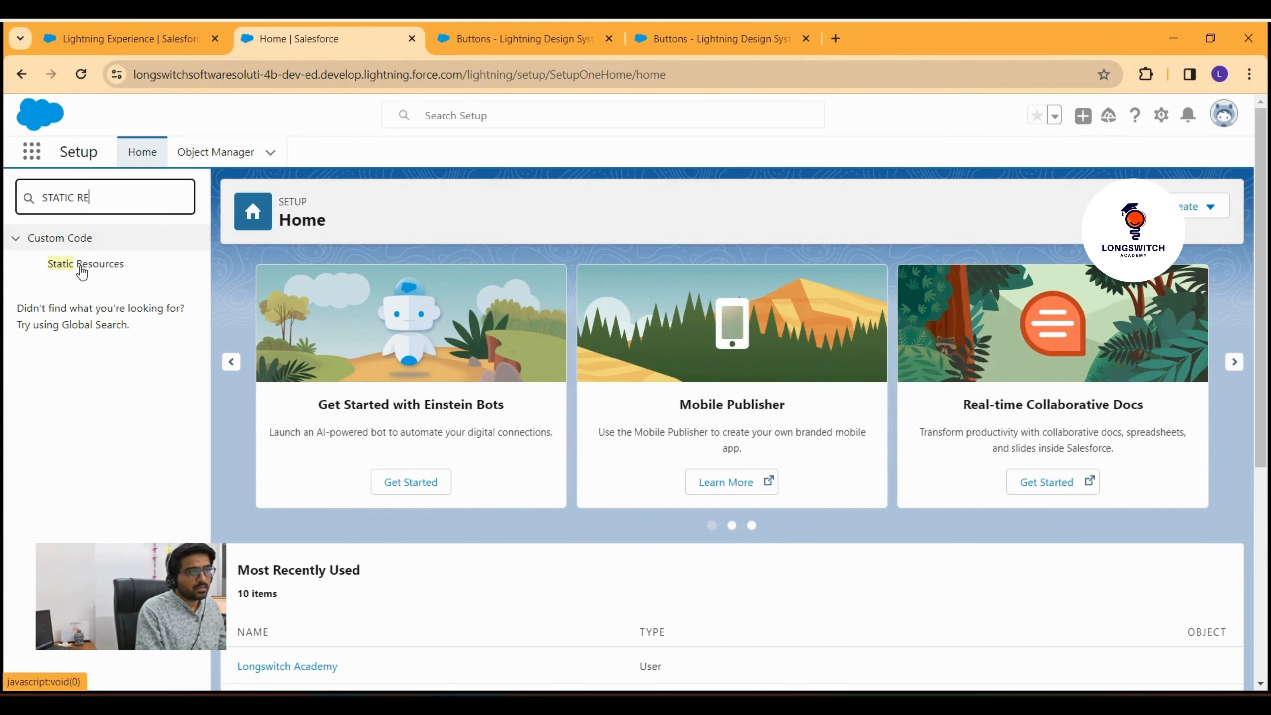
{"action": "left_click", "coordinate": [88, 268]}
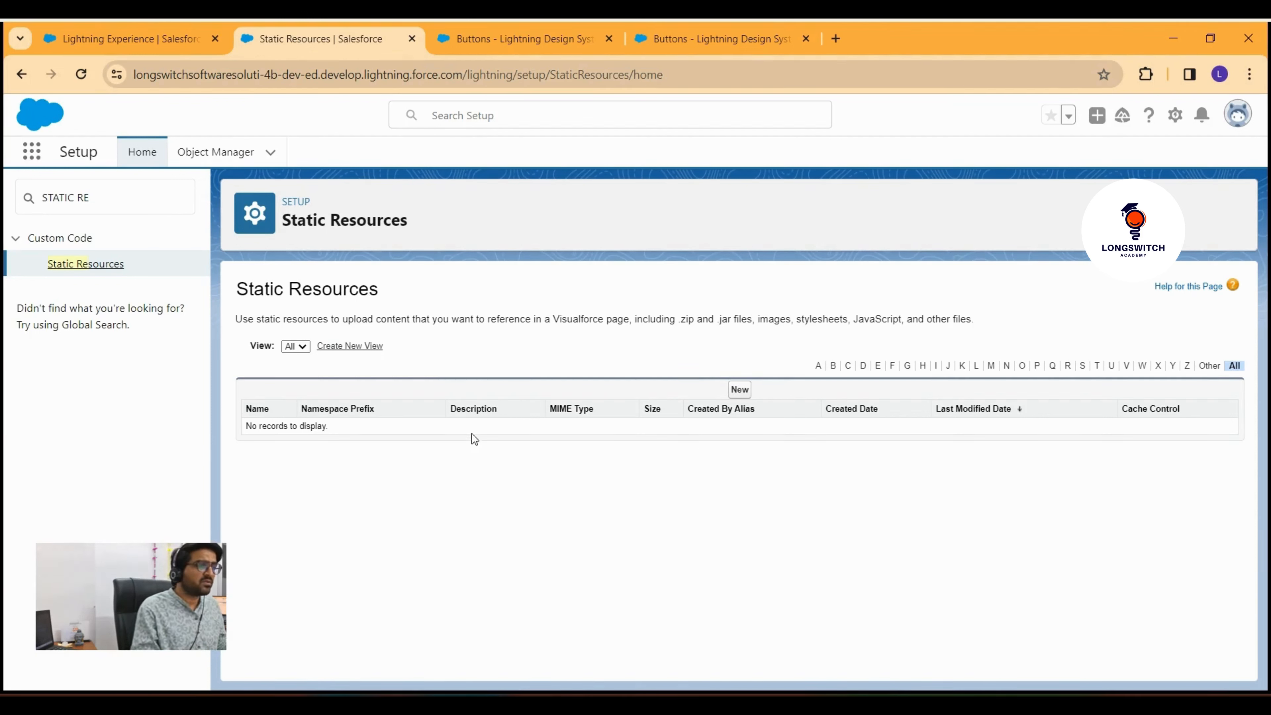
Step: Start a new static resource and name it Generate_OTP_Icon
{"action": "left_click", "coordinate": [741, 398]}
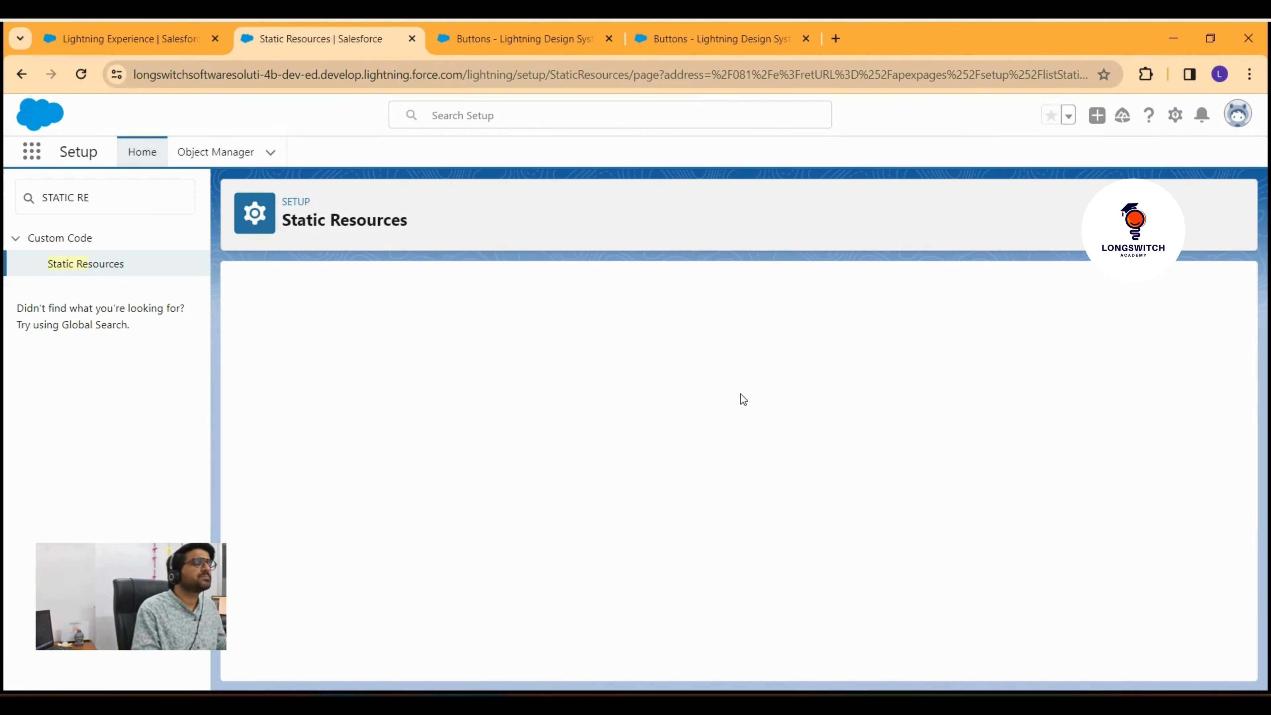
{"action": "left_click", "coordinate": [442, 386]}
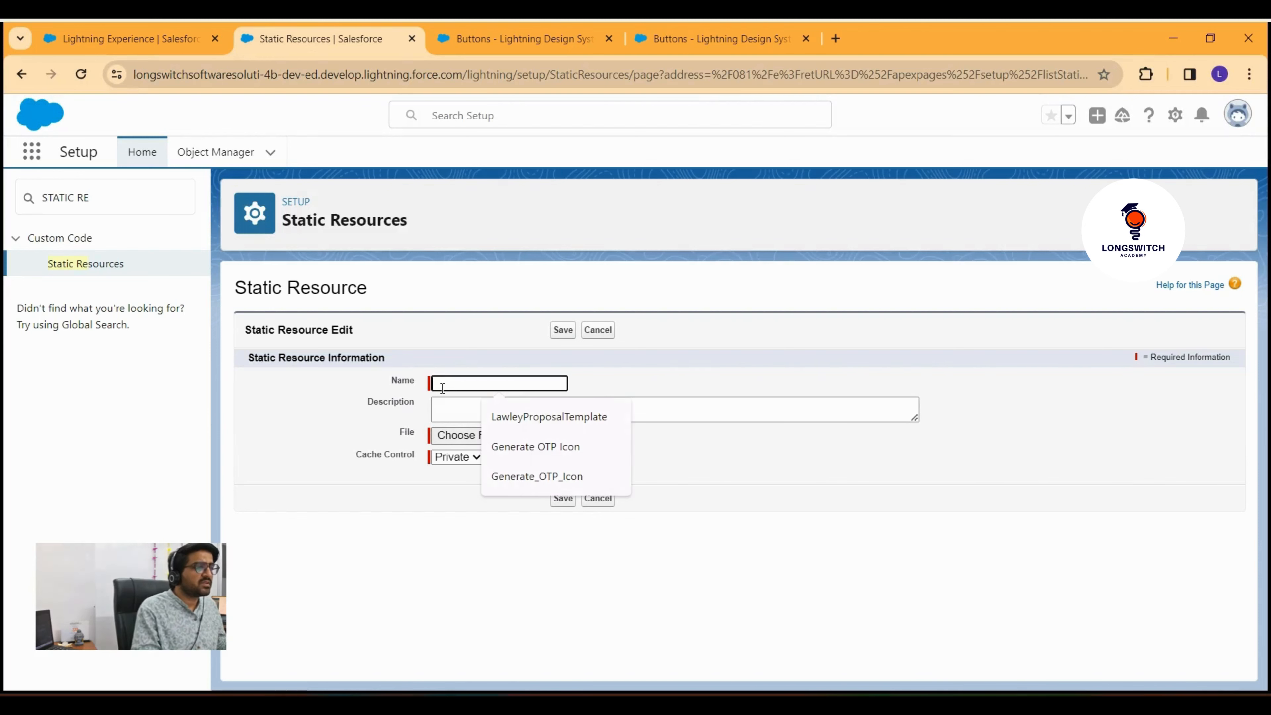
{"action": "left_click", "coordinate": [538, 475]}
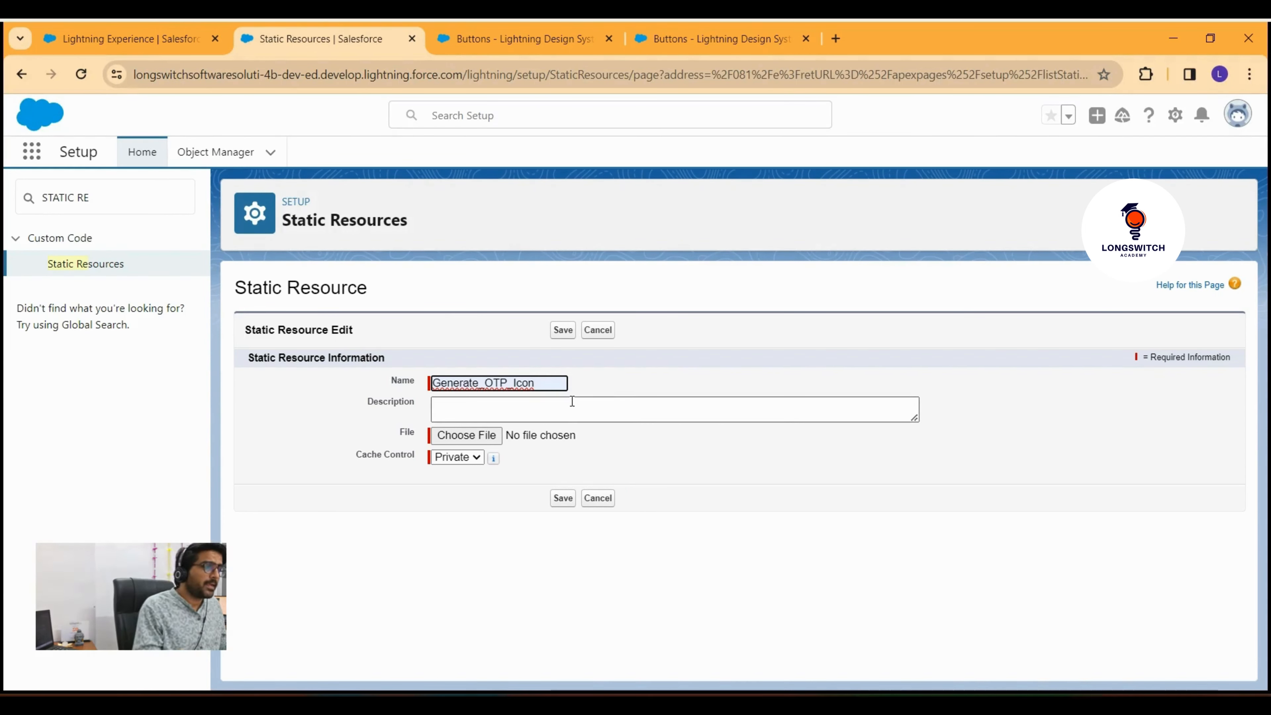
{"action": "left_click", "coordinate": [630, 372]}
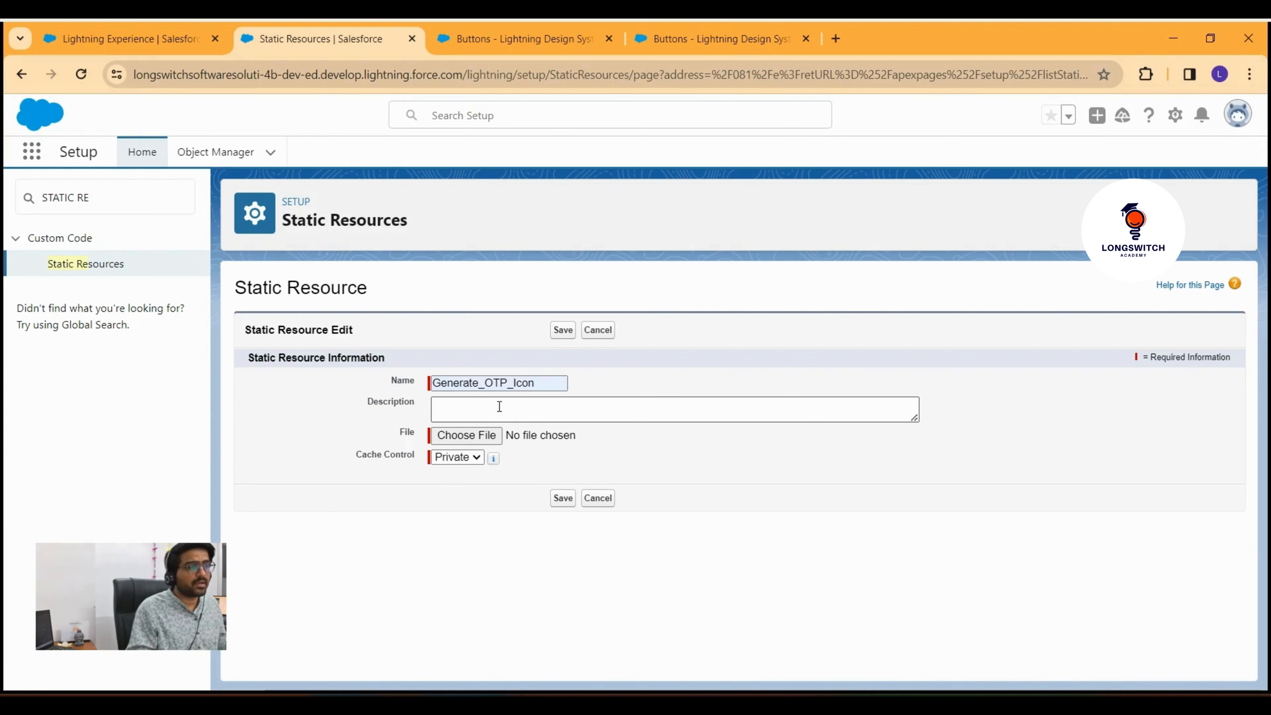
Step: Try the static resource name without underscores, as GenerateOtpIcon
{"action": "left_click", "coordinate": [484, 383]}
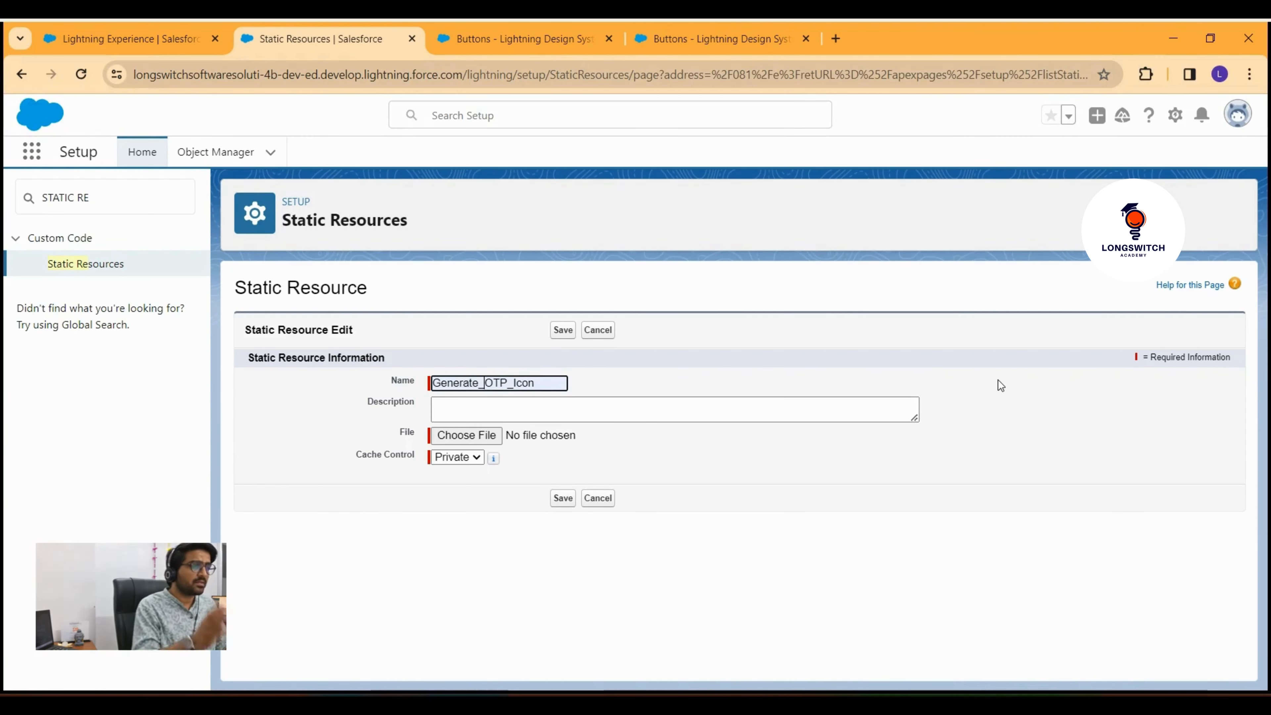
{"action": "key", "text": "BackSpace"}
{"action": "key", "text": "Right"}
{"action": "key", "text": "Right"}
{"action": "key", "text": "Right"}
{"action": "key", "text": "Right"}
{"action": "key", "text": "BackSpace"}
{"action": "key", "text": "BackSpace"}
{"action": "key", "text": "BackSpace"}
{"action": "key", "text": "BackSpace"}
{"action": "type", "text": "oTP"}
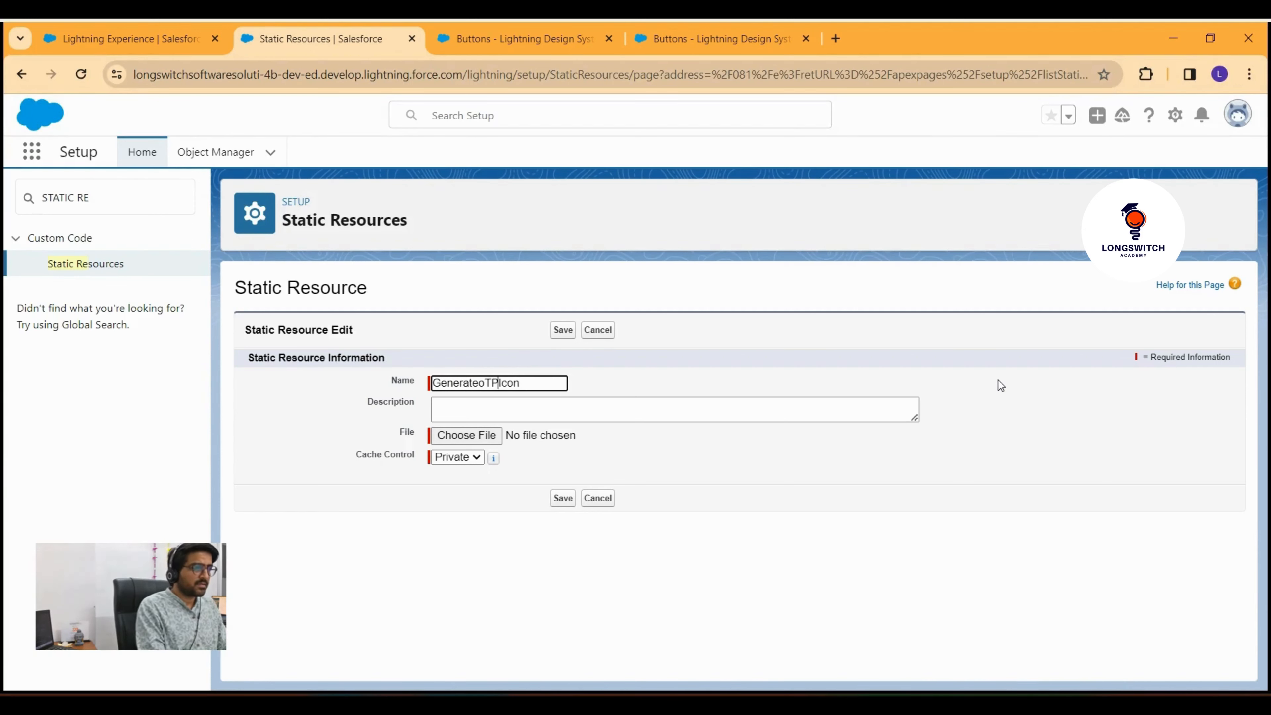
{"action": "key", "text": "BackSpace"}
{"action": "key", "text": "BackSpace"}
{"action": "key", "text": "BackSpace"}
{"action": "type", "text": "Otp"}
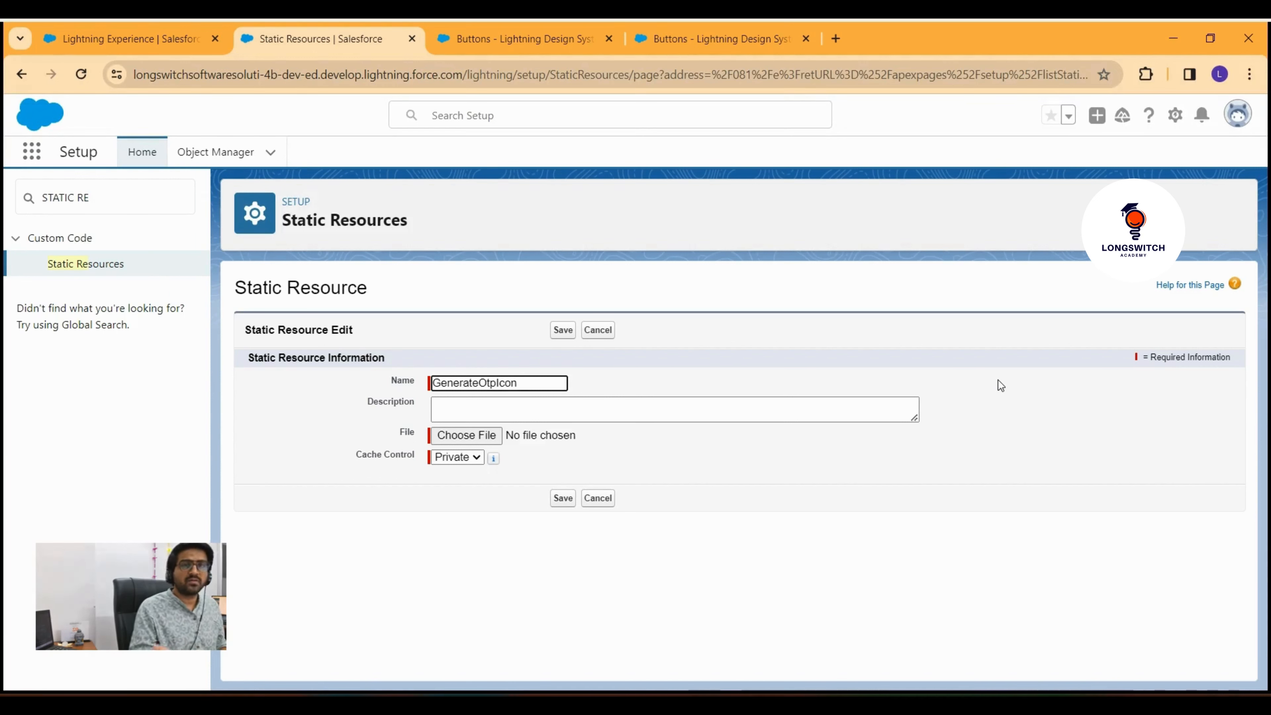
Step: Restore the underscores and capitals in the static resource name so it reads Generate_OTP_Icon
{"action": "key", "text": "BackSpace"}
{"action": "key", "text": "BackSpace"}
{"action": "key", "text": "BackSpace"}
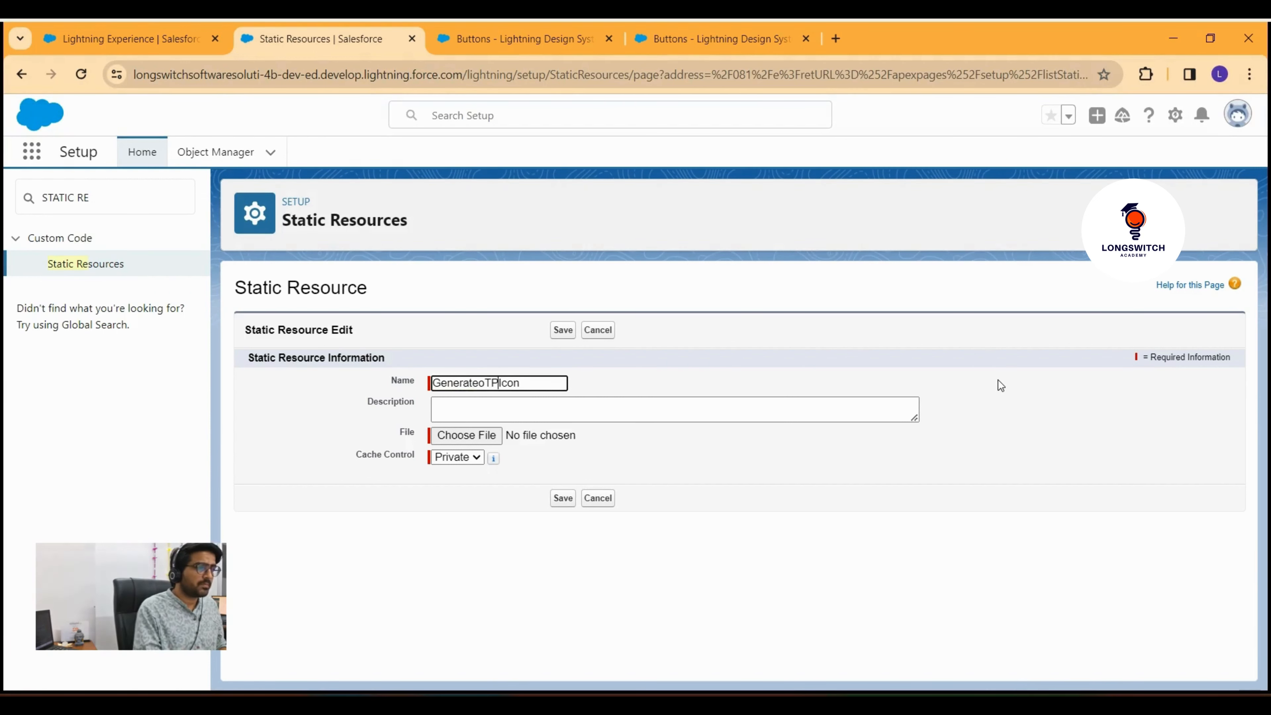
{"action": "type", "text": "OTP_"}
{"action": "key", "text": "Left"}
{"action": "key", "text": "Left"}
{"action": "key", "text": "Left"}
{"action": "key", "text": "Left"}
{"action": "type", "text": "_"}
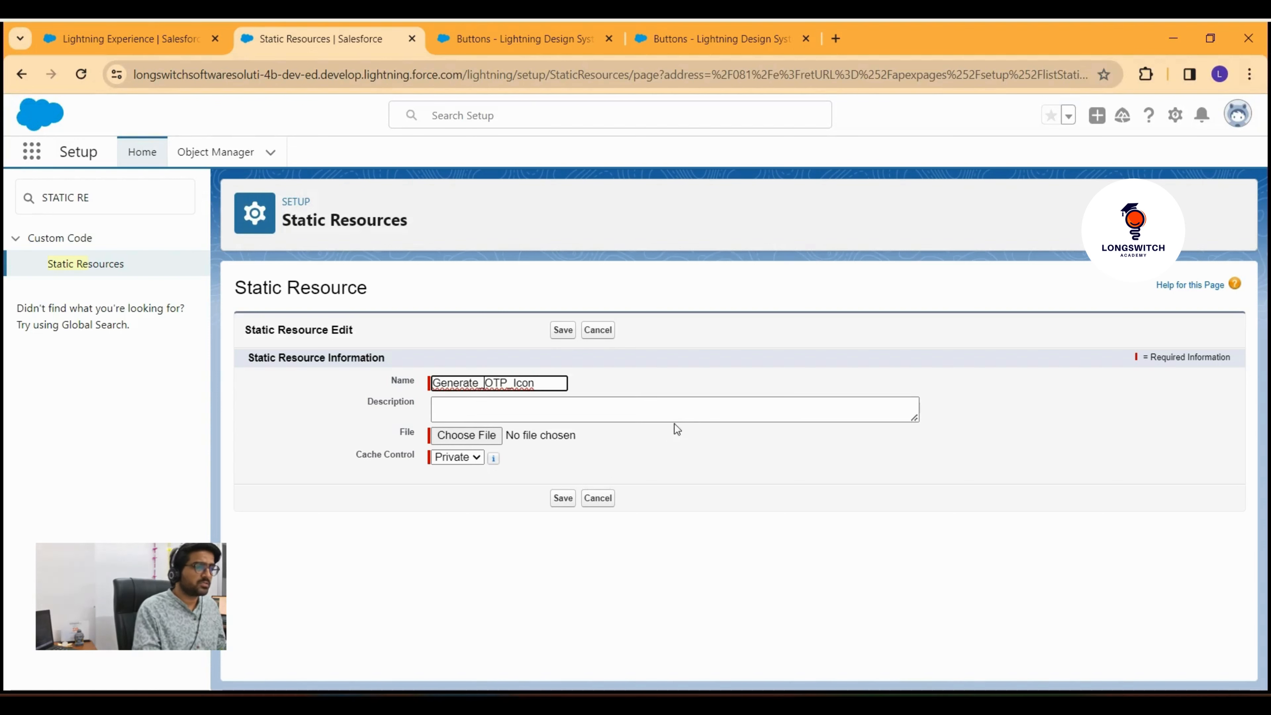
Step: Set the static resource's description to "This static resource will be used in the lsa_generateOtp. Do Not Delete."
{"action": "left_click", "coordinate": [540, 413]}
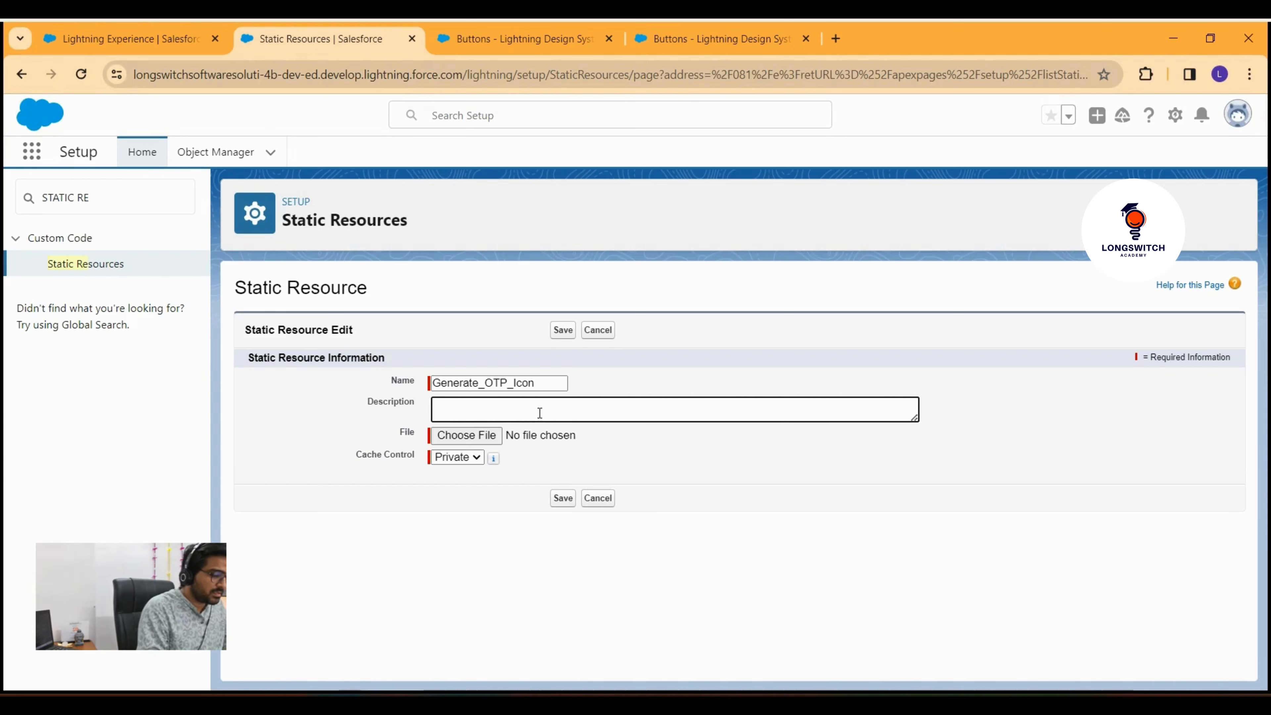
{"action": "type", "text": "T"}
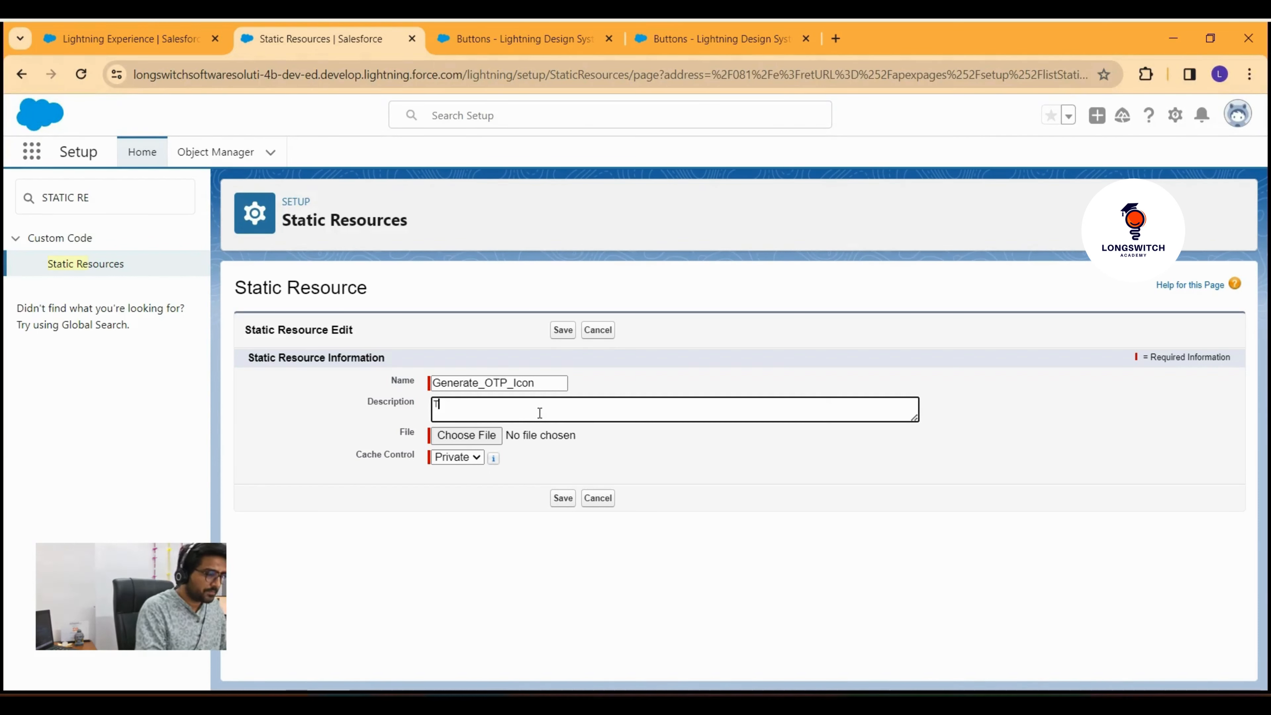
{"action": "type", "text": "ghis sta"}
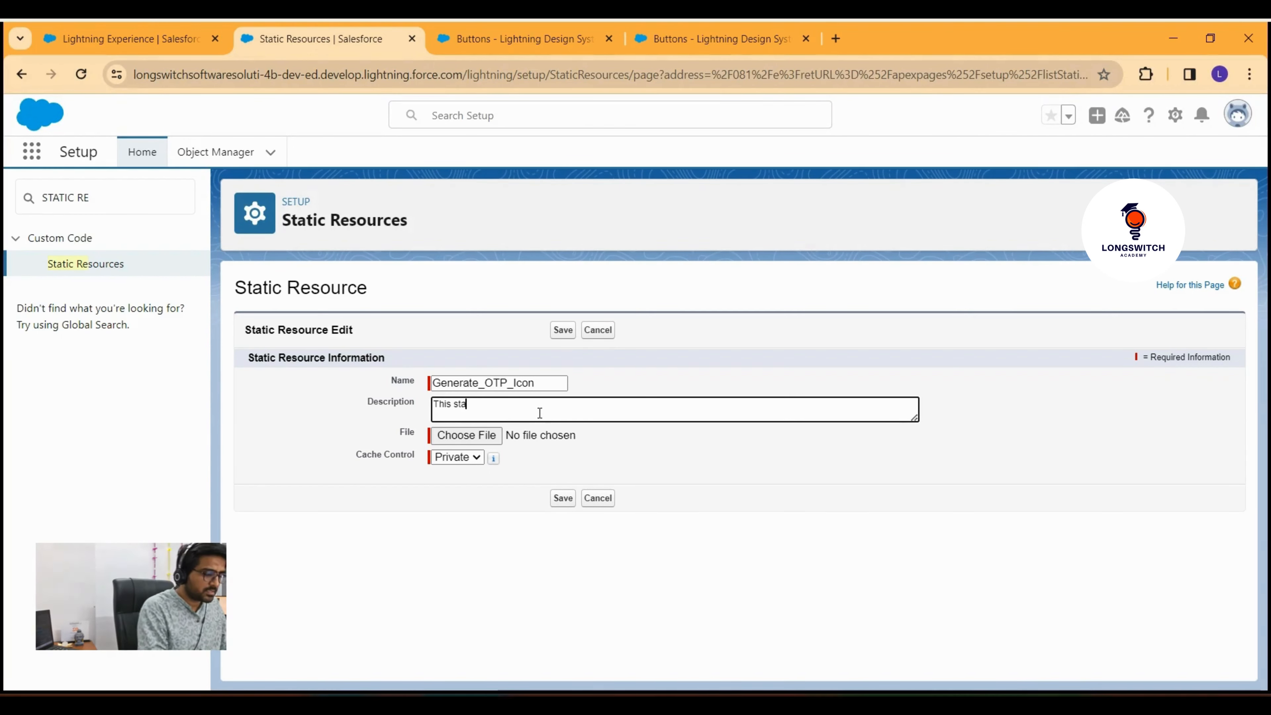
{"action": "type", "text": "tic resorce"}
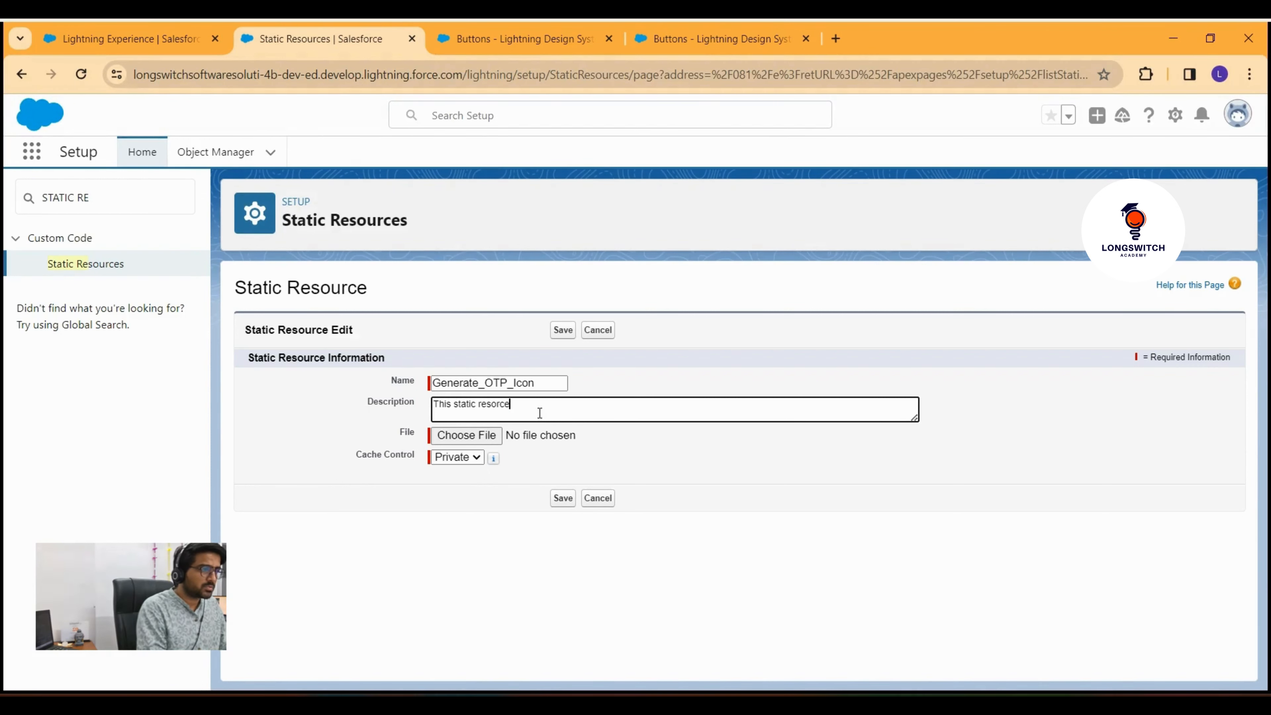
{"action": "key", "text": "BackSpace"}
{"action": "type", "text": "urce wi"}
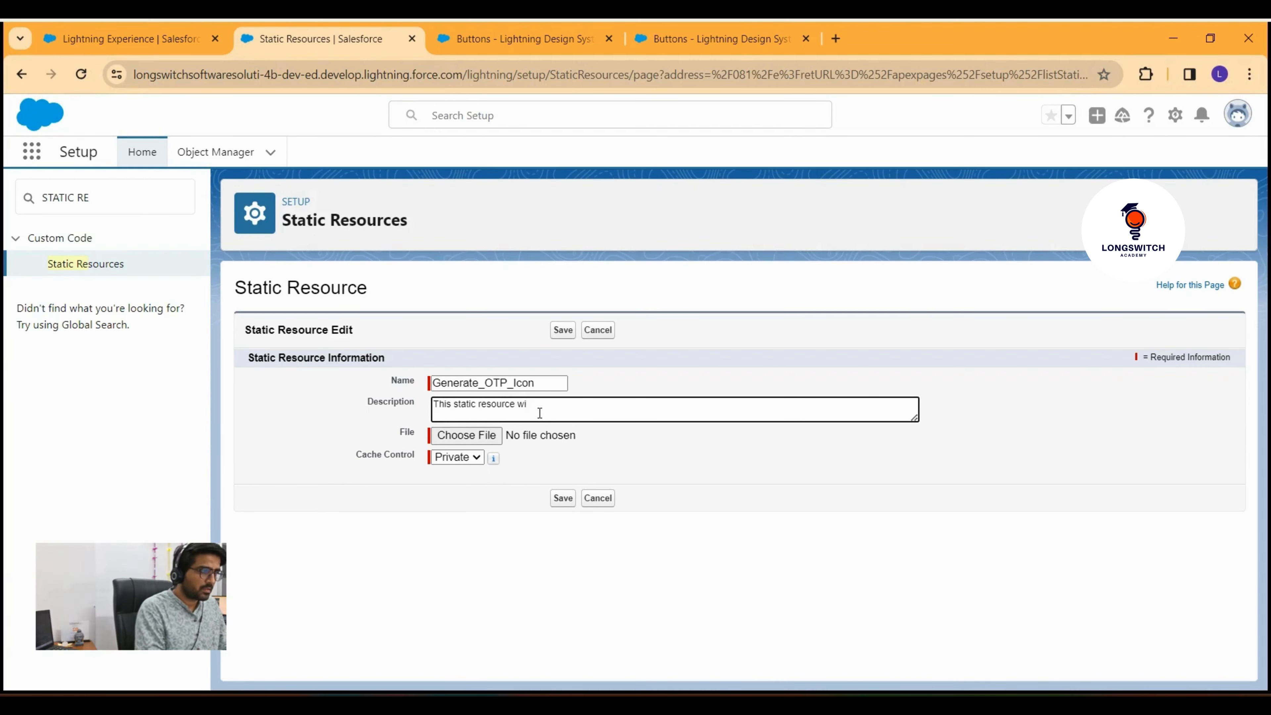
{"action": "type", "text": "ll "}
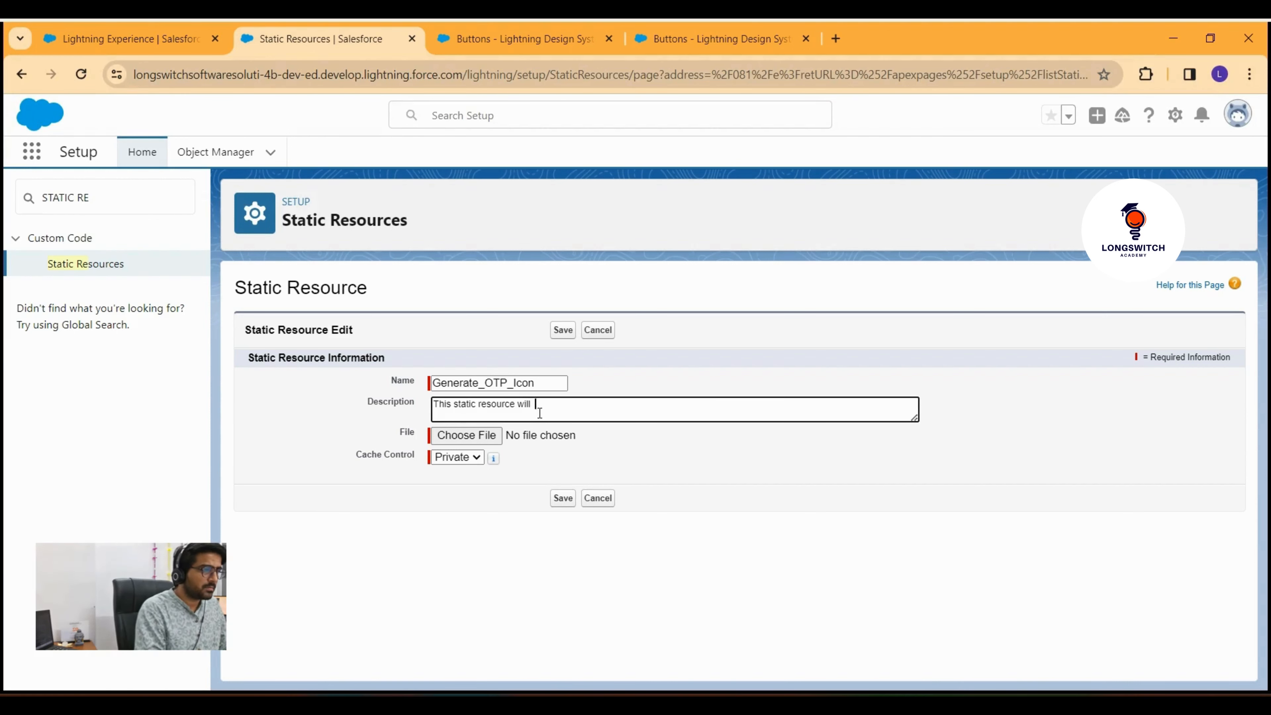
{"action": "type", "text": "be used o"}
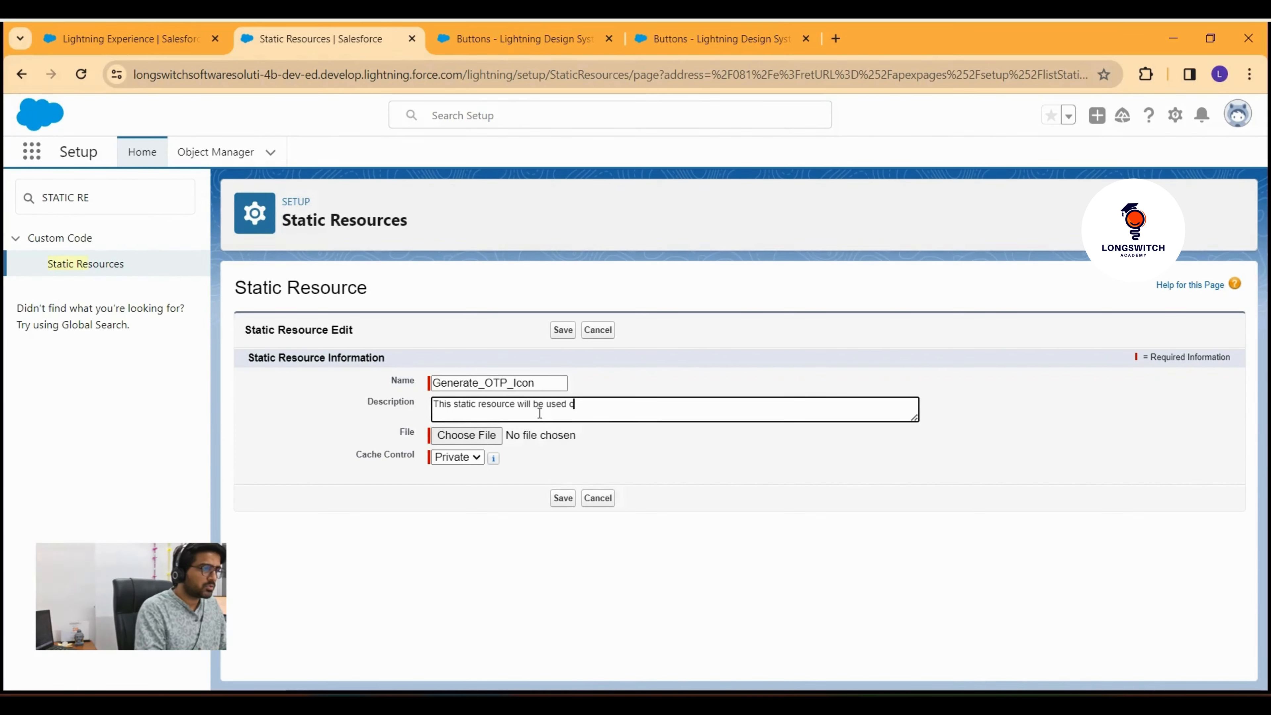
{"action": "key", "text": "BackSpace"}
{"action": "type", "text": "in "}
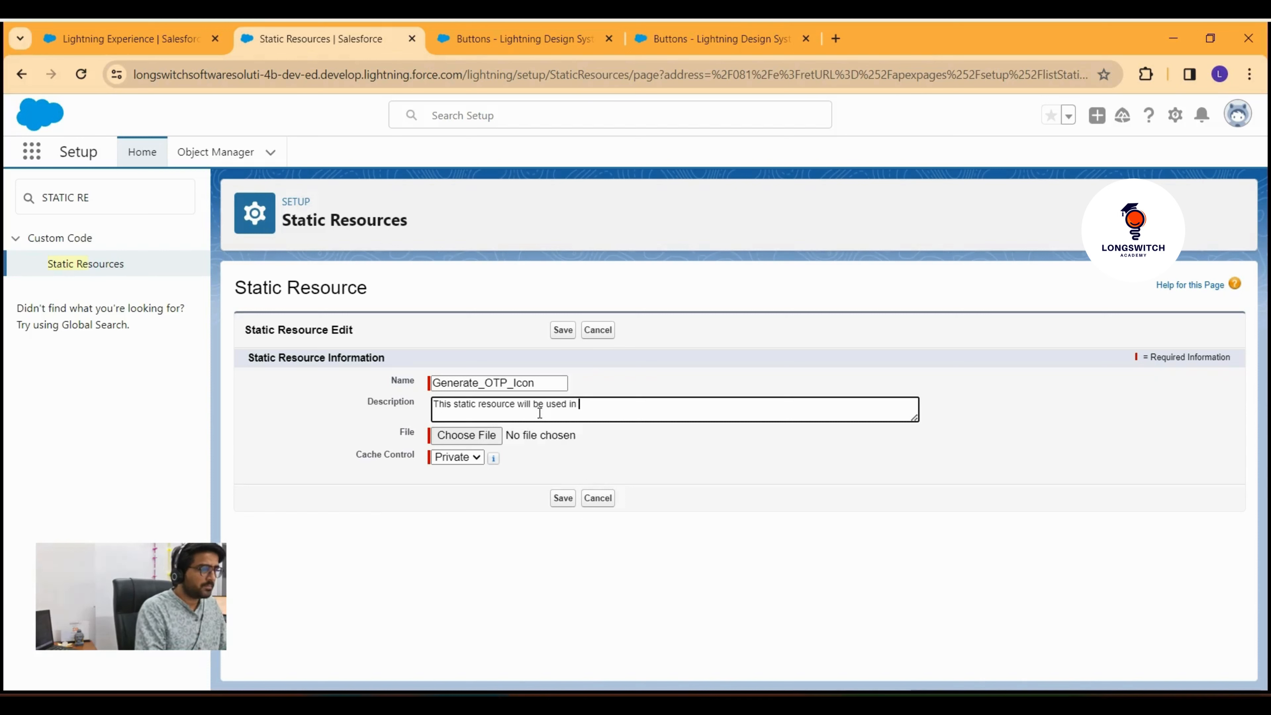
{"action": "type", "text": "the lsa"}
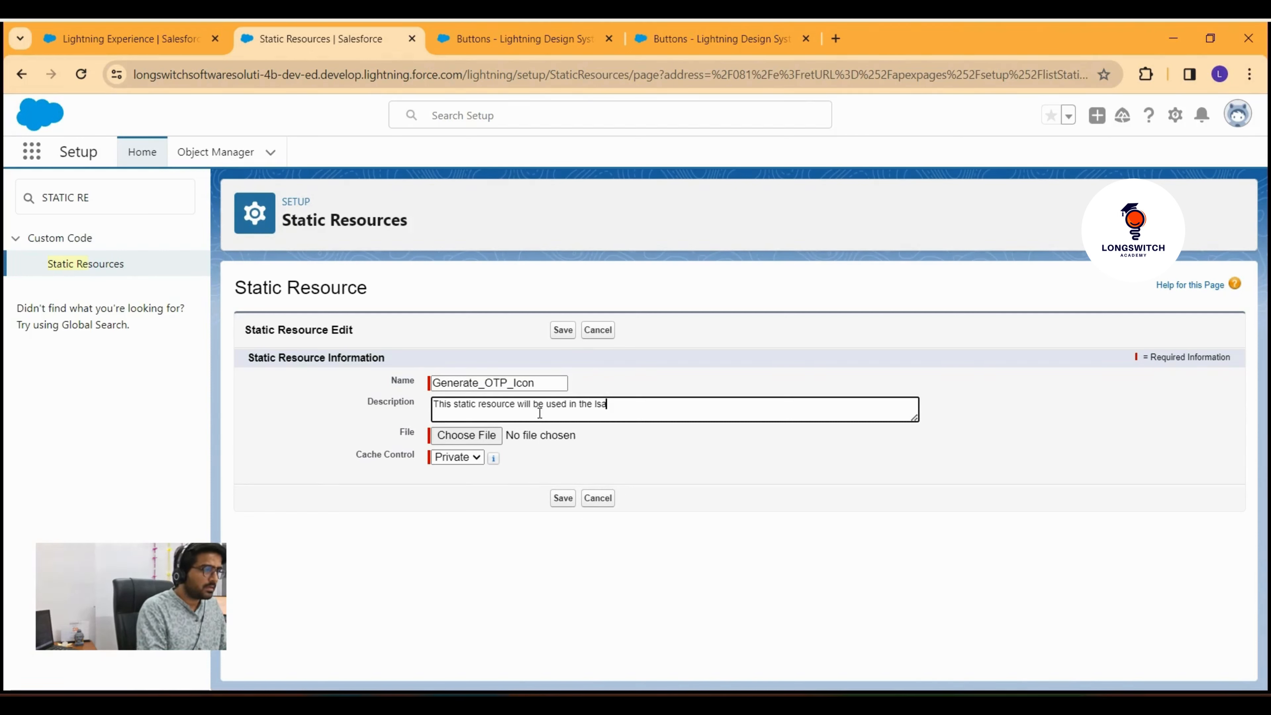
{"action": "type", "text": "_gene"}
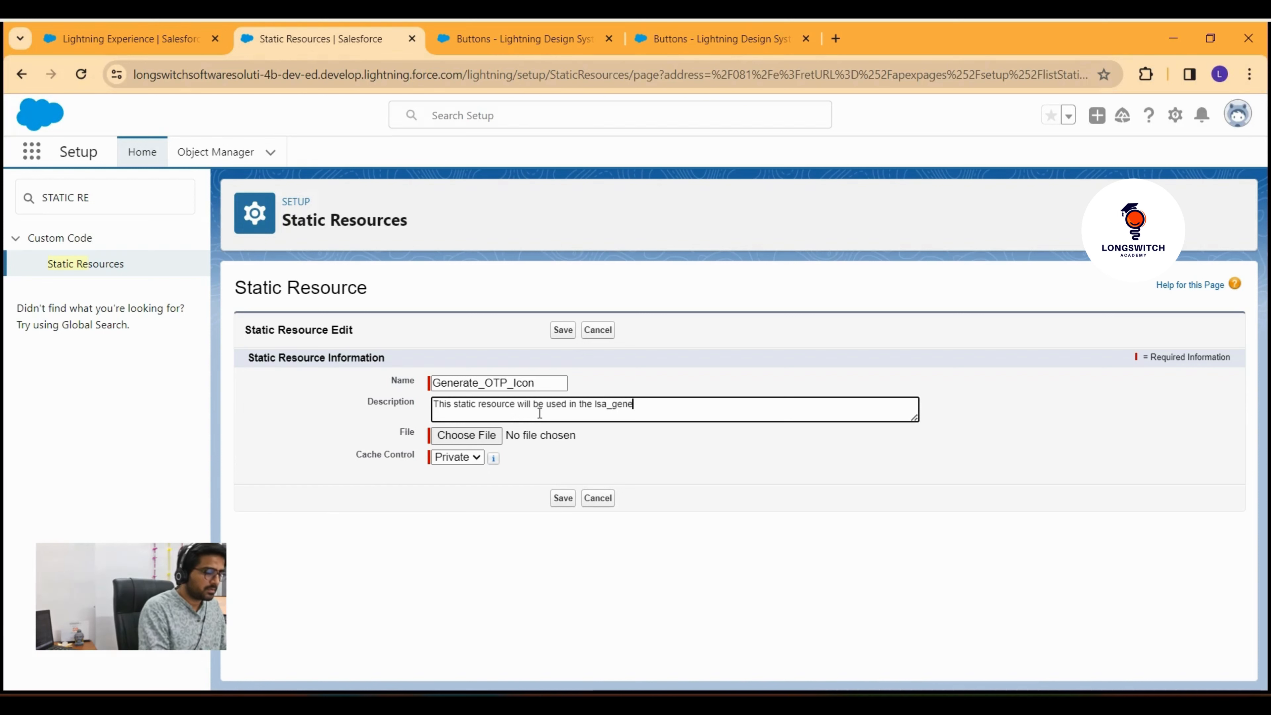
{"action": "type", "text": "rate"}
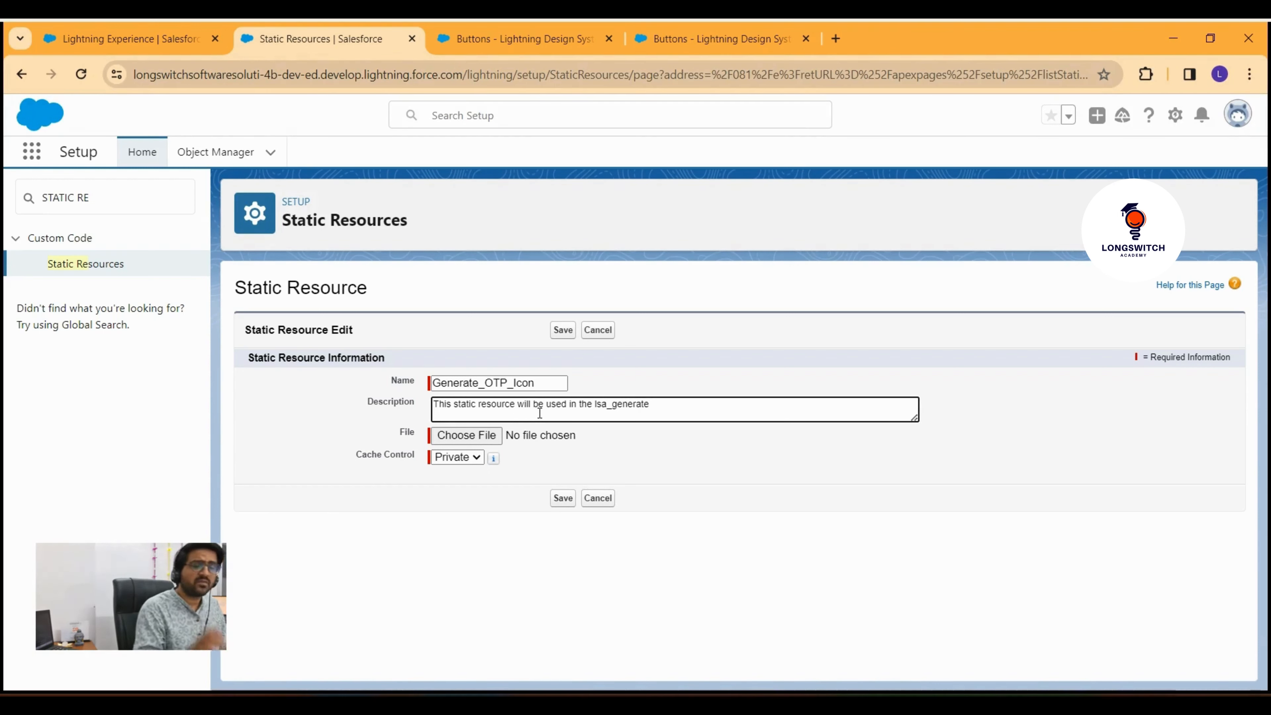
{"action": "type", "text": "Otp"}
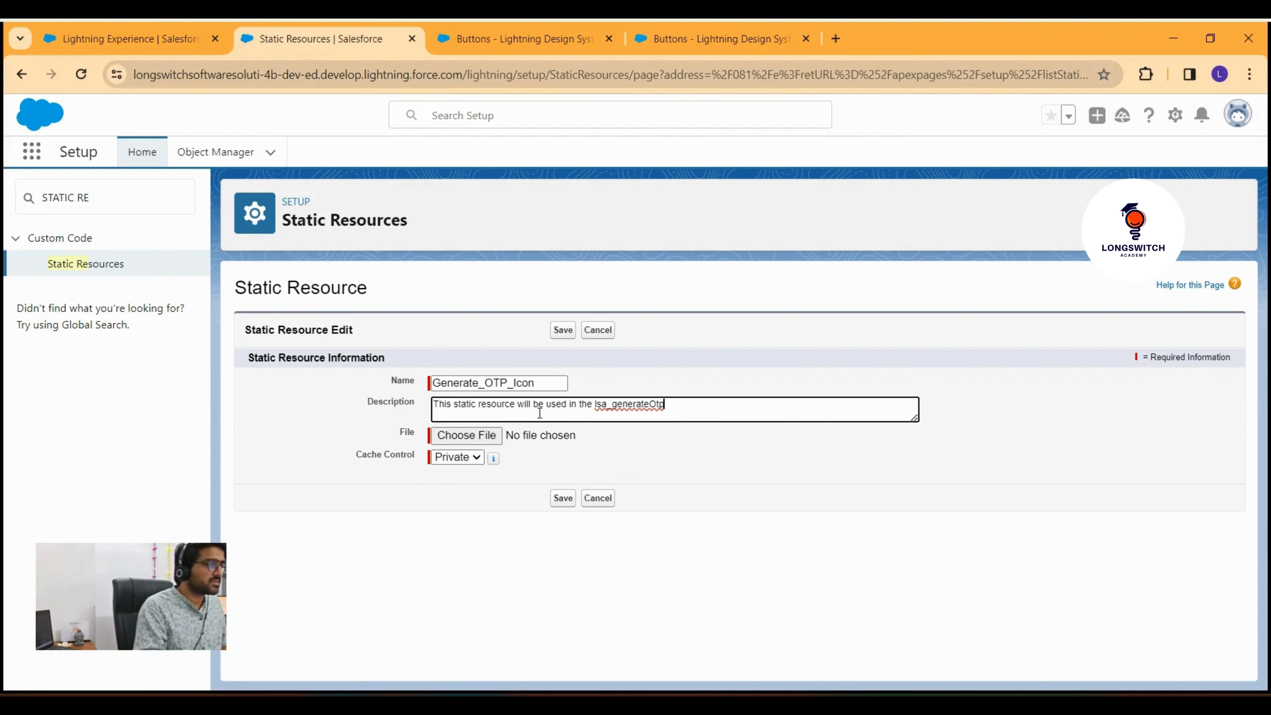
{"action": "type", "text": ". Do Not"}
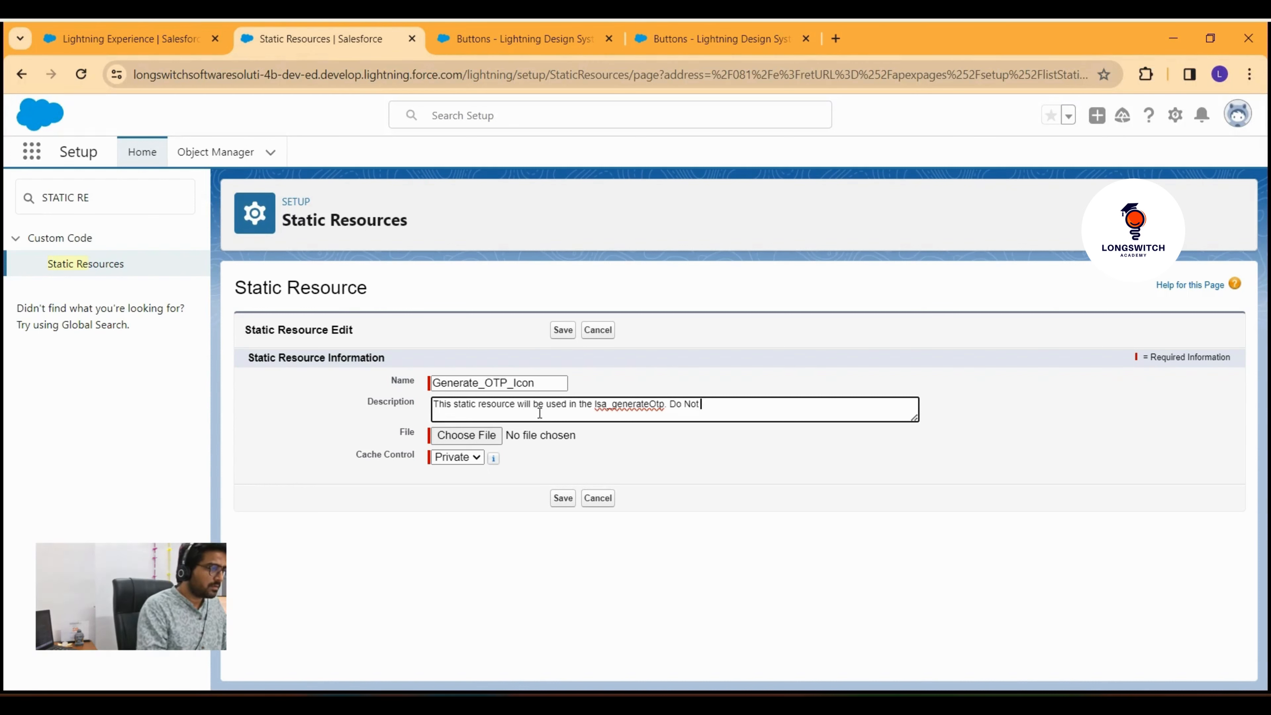
{"action": "type", "text": " Delet"}
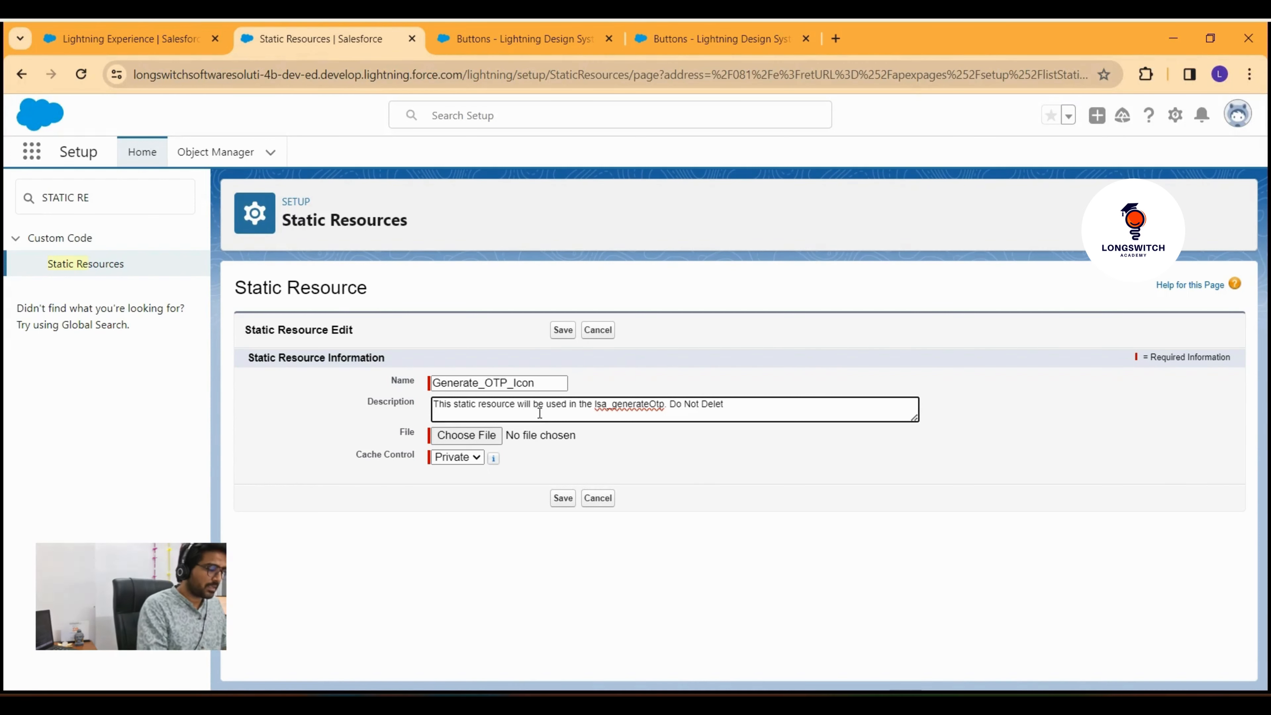
{"action": "type", "text": "e."}
{"action": "left_click", "coordinate": [388, 526]}
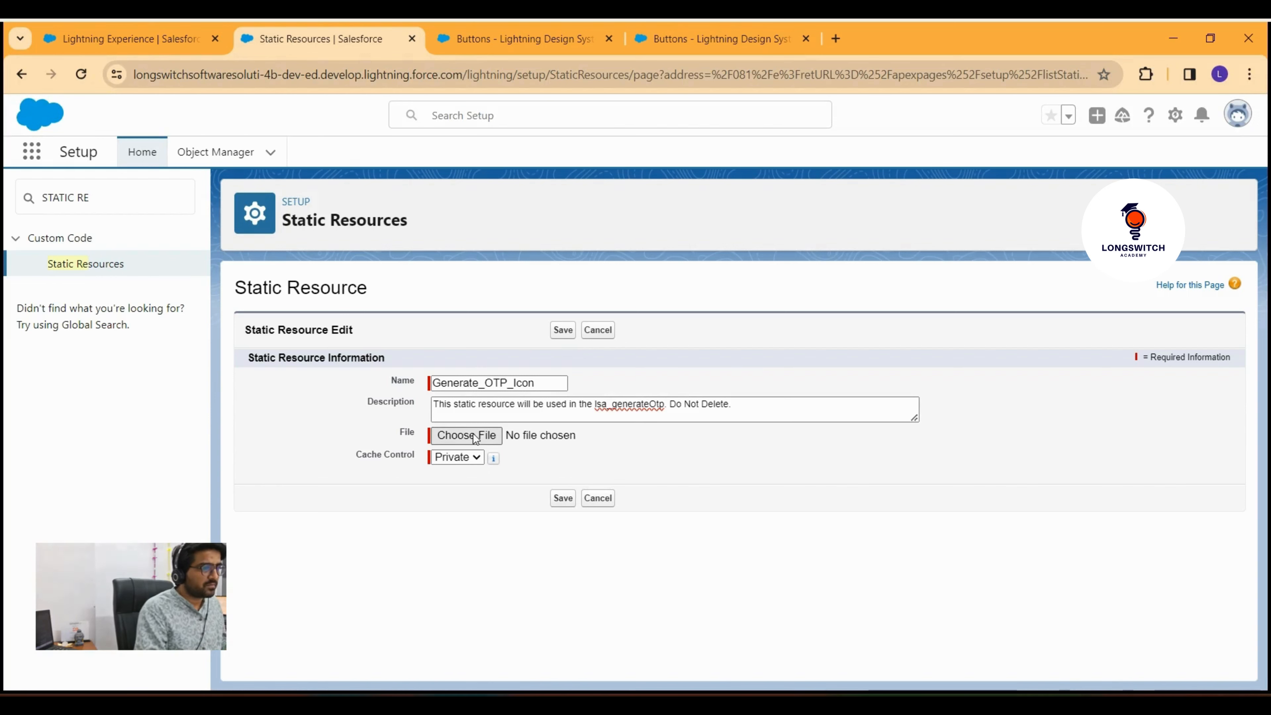
Step: Attach generate-otp.png from the LWC Demo pictures folder as the resource's file and save the static resource
{"action": "left_click", "coordinate": [463, 439]}
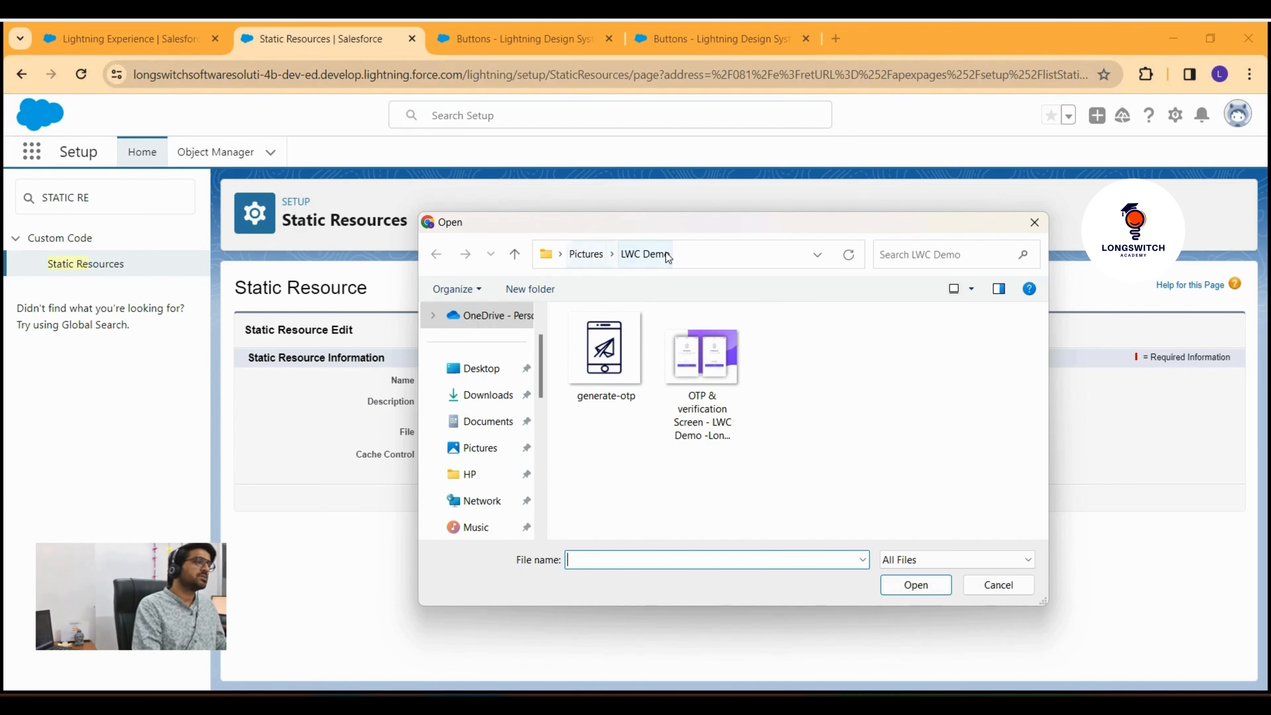
{"action": "left_click", "coordinate": [621, 340]}
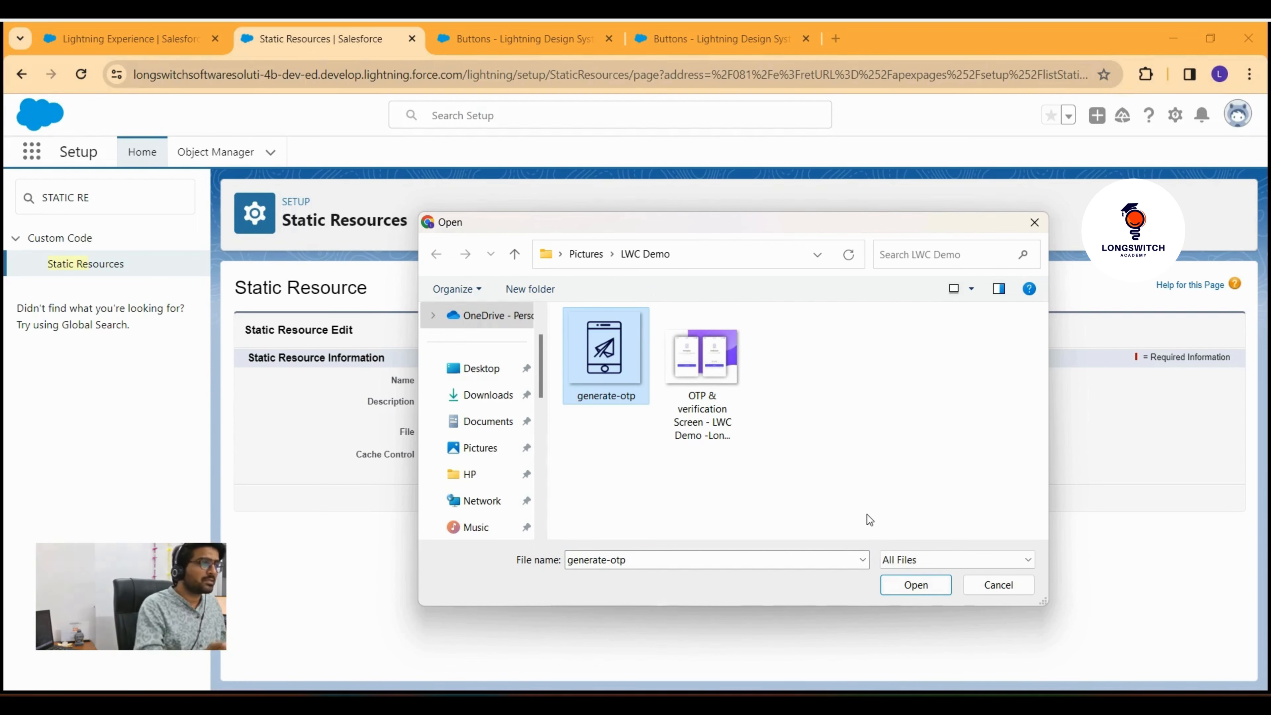
{"action": "left_click", "coordinate": [914, 589]}
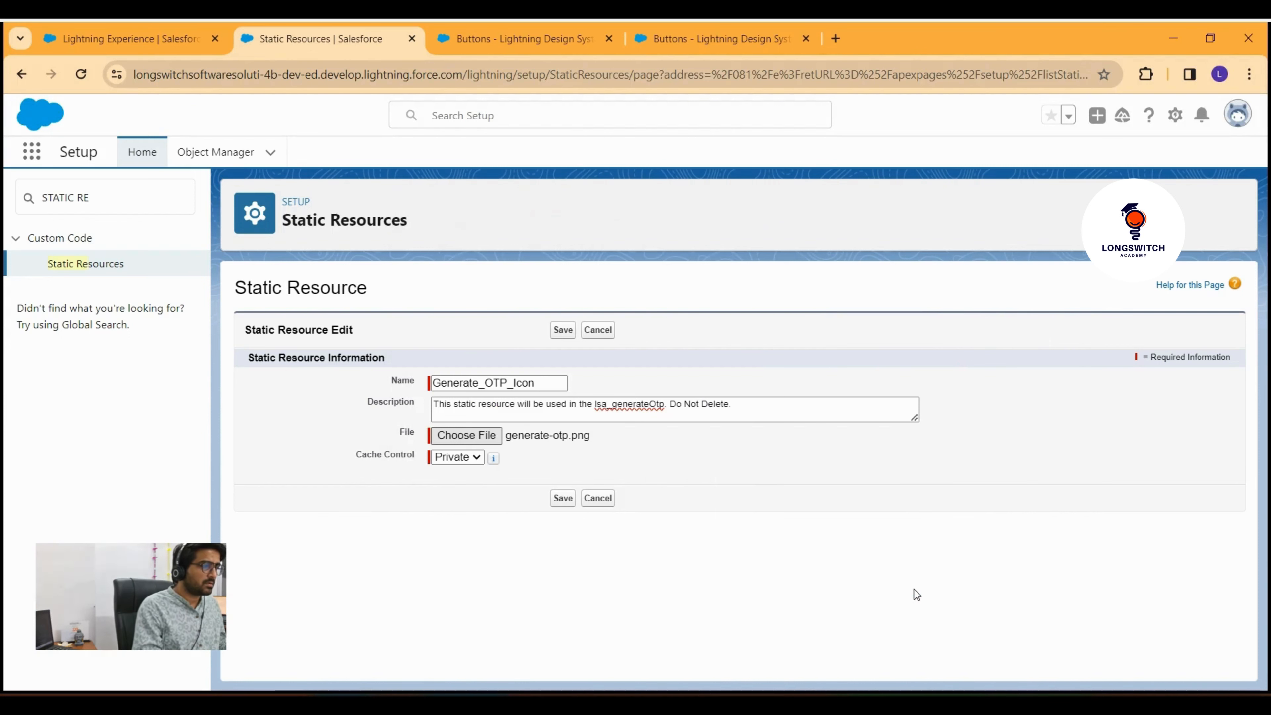
{"action": "left_click", "coordinate": [566, 501]}
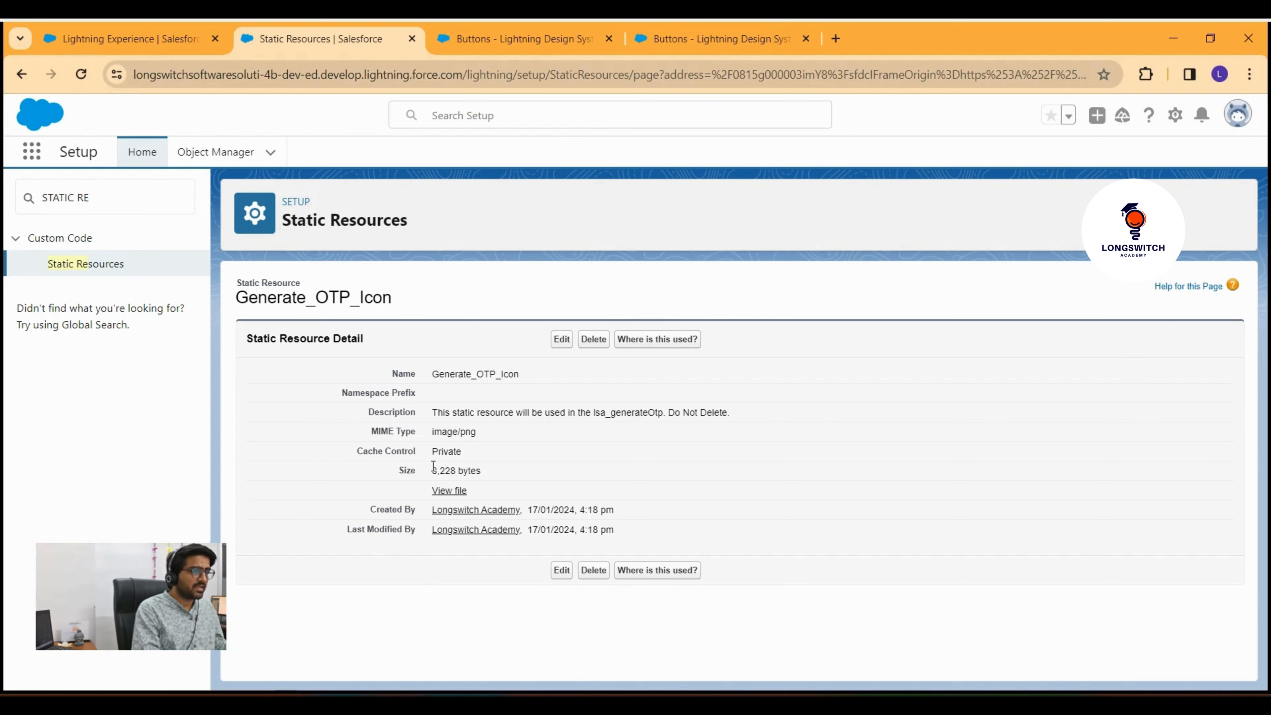
Step: Check the file size of the saved Generate_OTP_Icon resource and open its uploaded file for viewing
{"action": "left_click_drag", "start_coordinate": [429, 471], "coordinate": [511, 470]}
{"action": "left_click", "coordinate": [620, 475]}
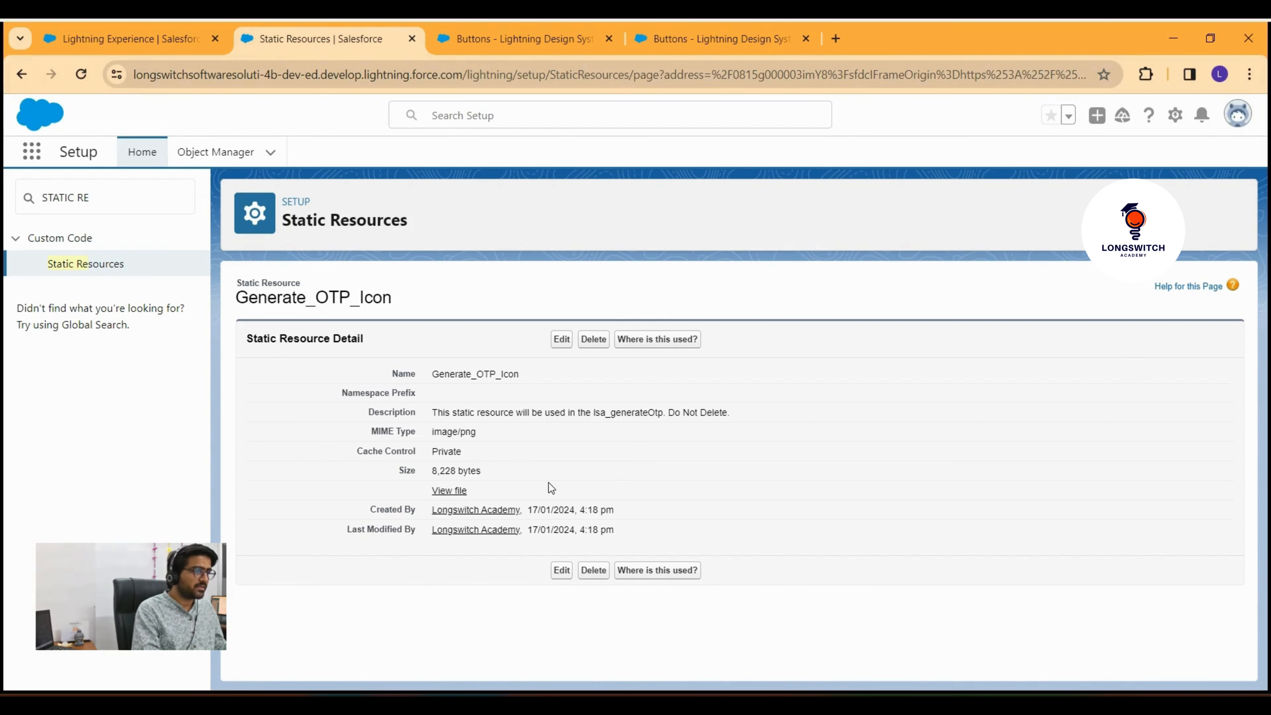
{"action": "left_click", "coordinate": [448, 491]}
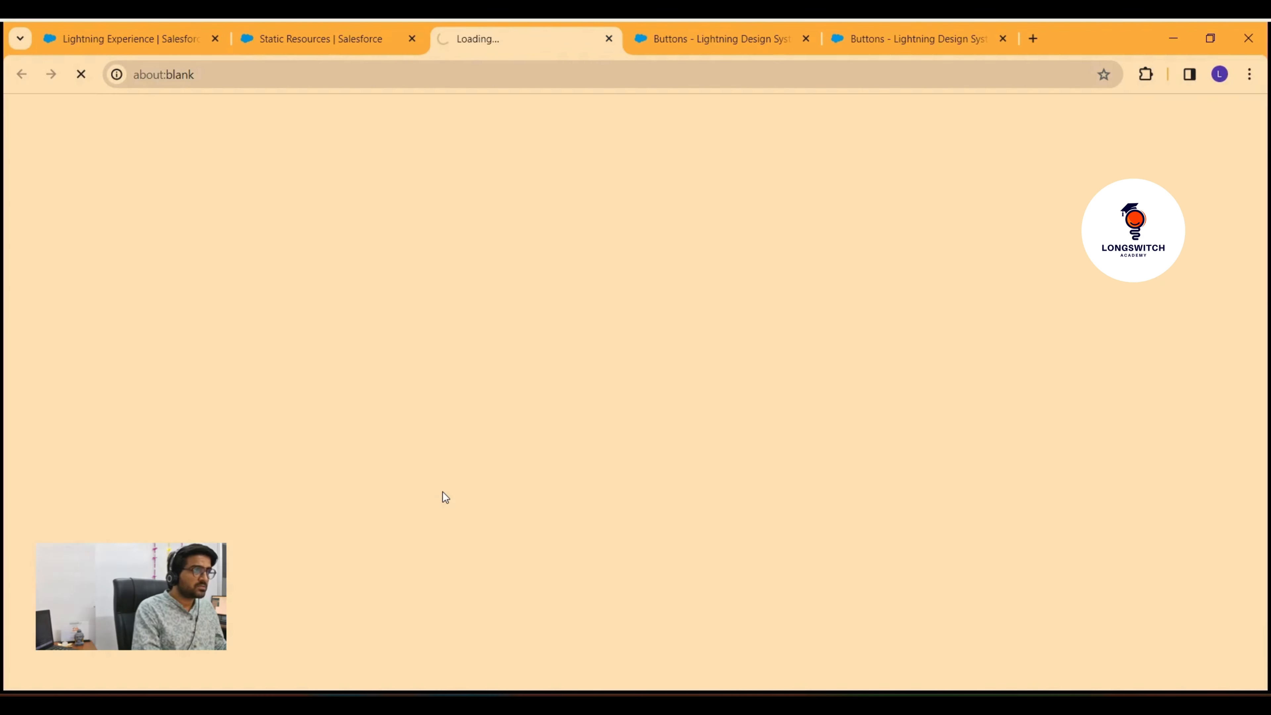